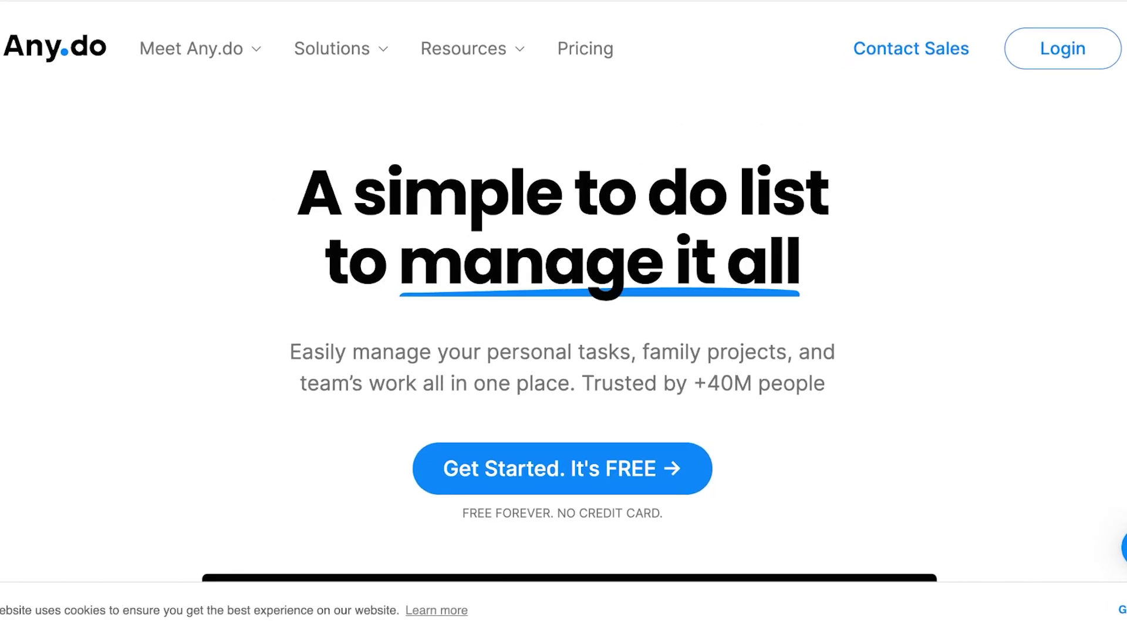
Look over the Any.do home page, including the product screenshots below the headline
{"action": "double_click", "coordinate": [586, 46]}
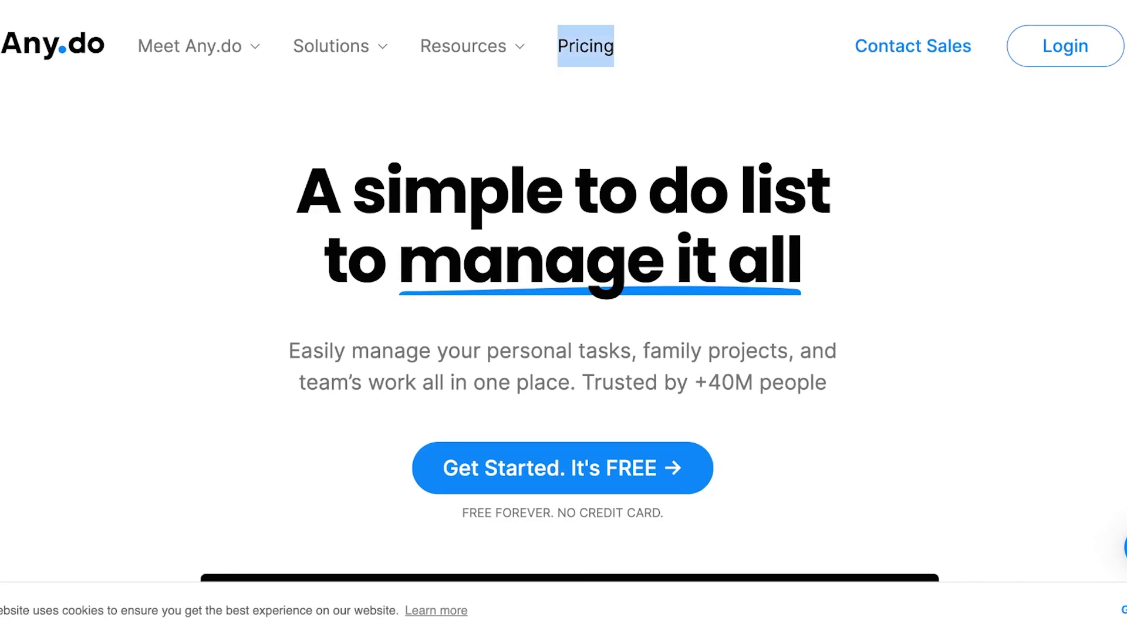
{"action": "scroll", "coordinate": [564, 332], "scroll_direction": "down", "scroll_amount": 8}
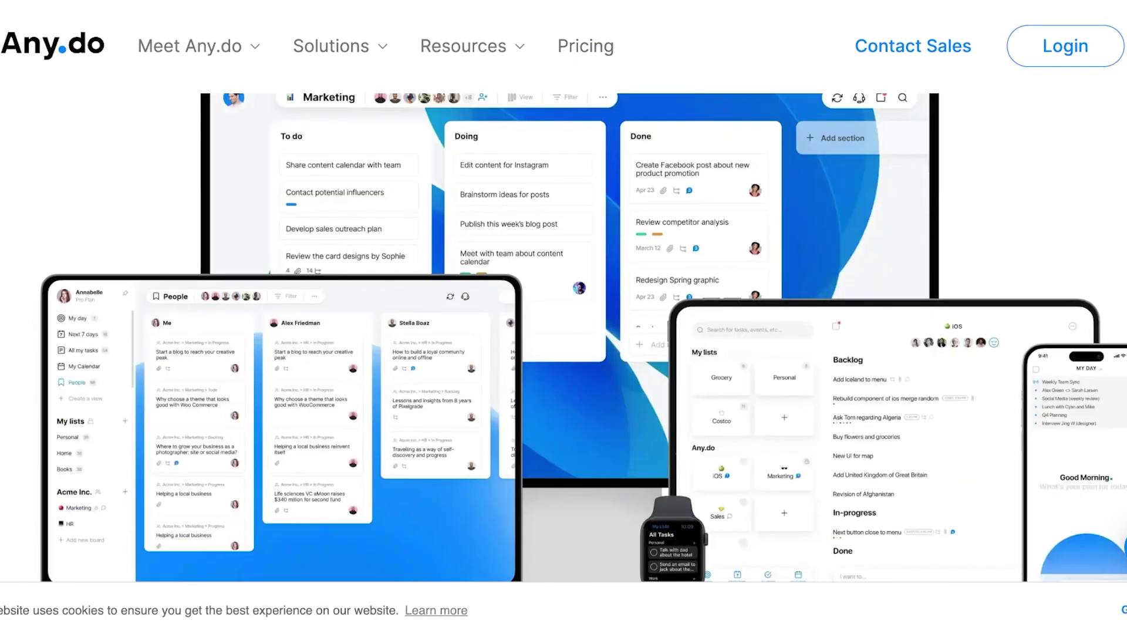
{"action": "scroll", "coordinate": [564, 332], "scroll_direction": "up", "scroll_amount": 9}
{"action": "scroll", "coordinate": [564, 352], "scroll_direction": "down", "scroll_amount": 1}
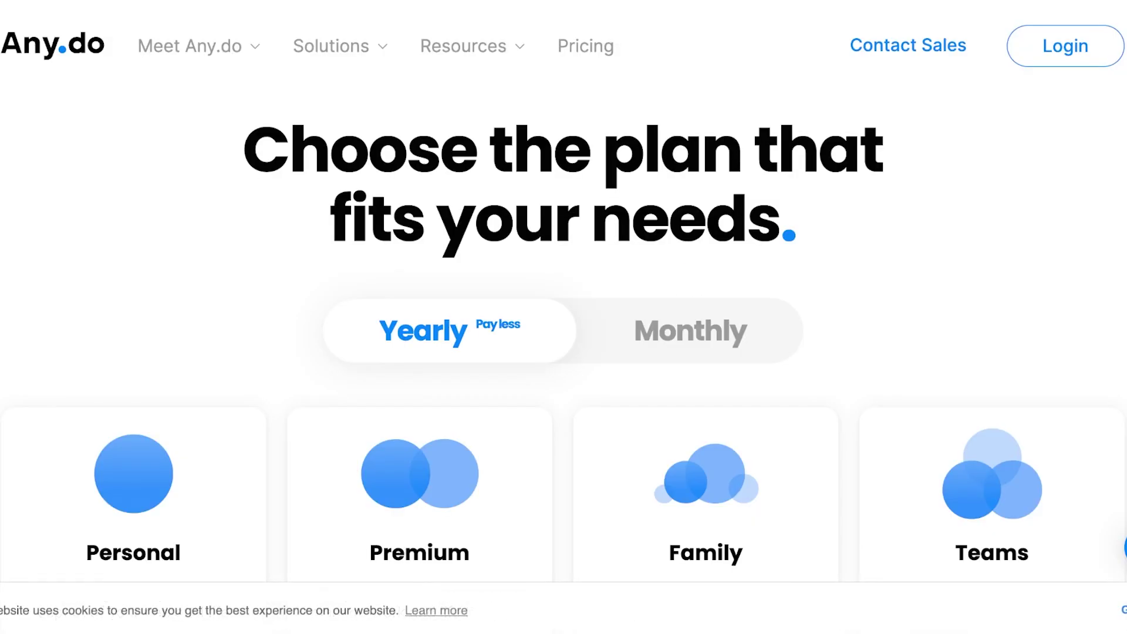
Examine the yearly prices and key features of the Personal, Premium, Family and Teams plans
{"action": "scroll", "coordinate": [564, 352], "scroll_direction": "down", "scroll_amount": 3}
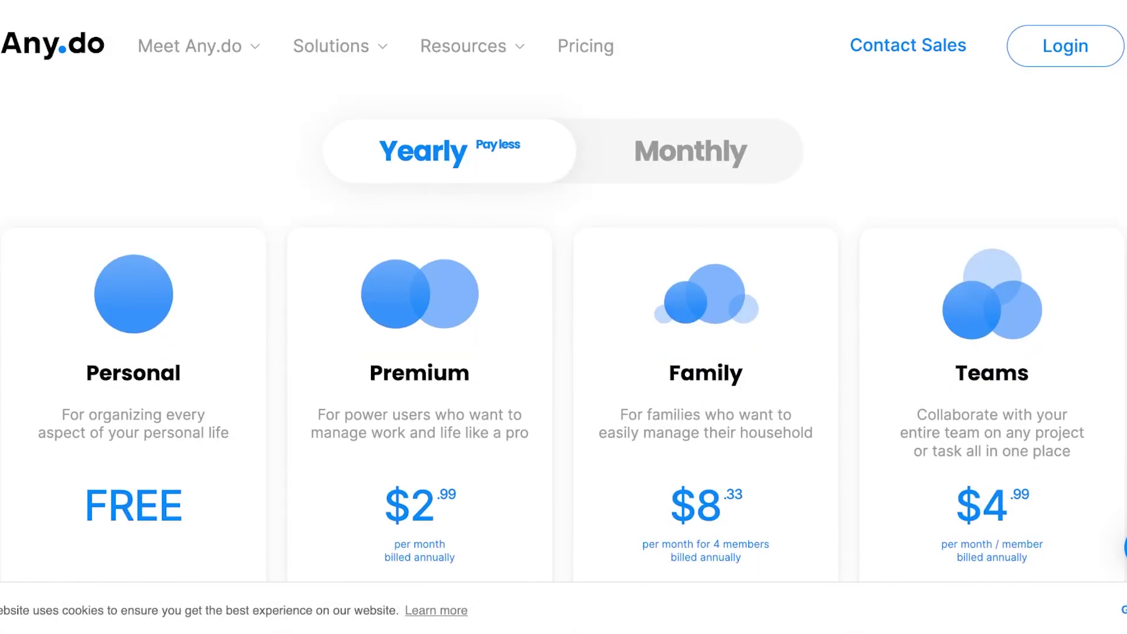
{"action": "scroll", "coordinate": [563, 335], "scroll_direction": "down", "scroll_amount": 5}
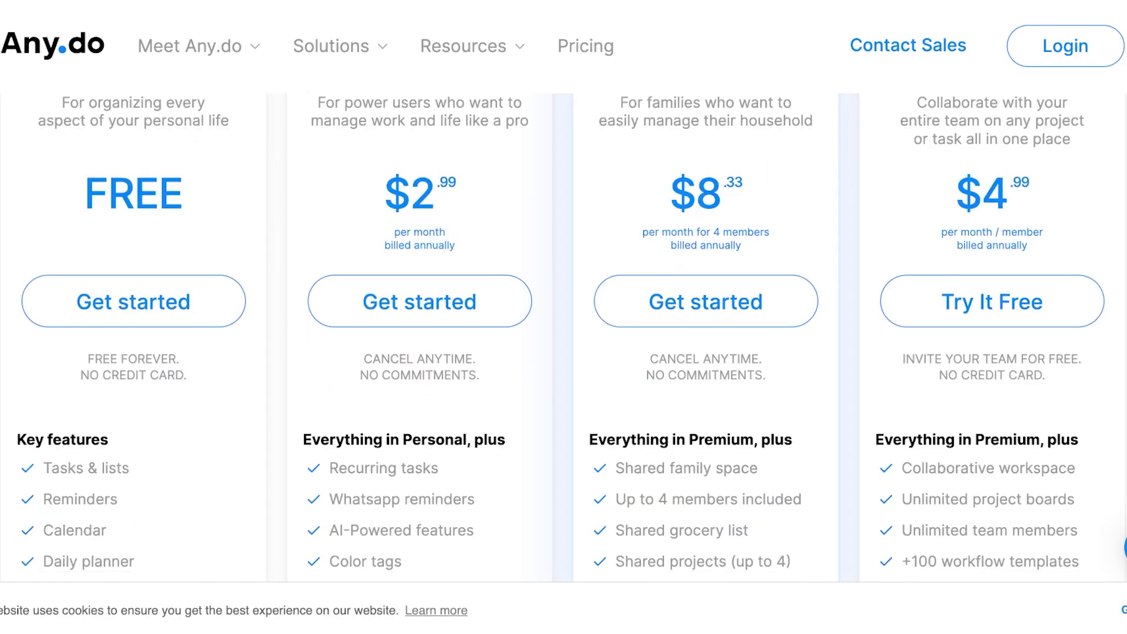
{"action": "scroll", "coordinate": [563, 334], "scroll_direction": "down", "scroll_amount": 3}
{"action": "scroll", "coordinate": [564, 335], "scroll_direction": "up", "scroll_amount": 2}
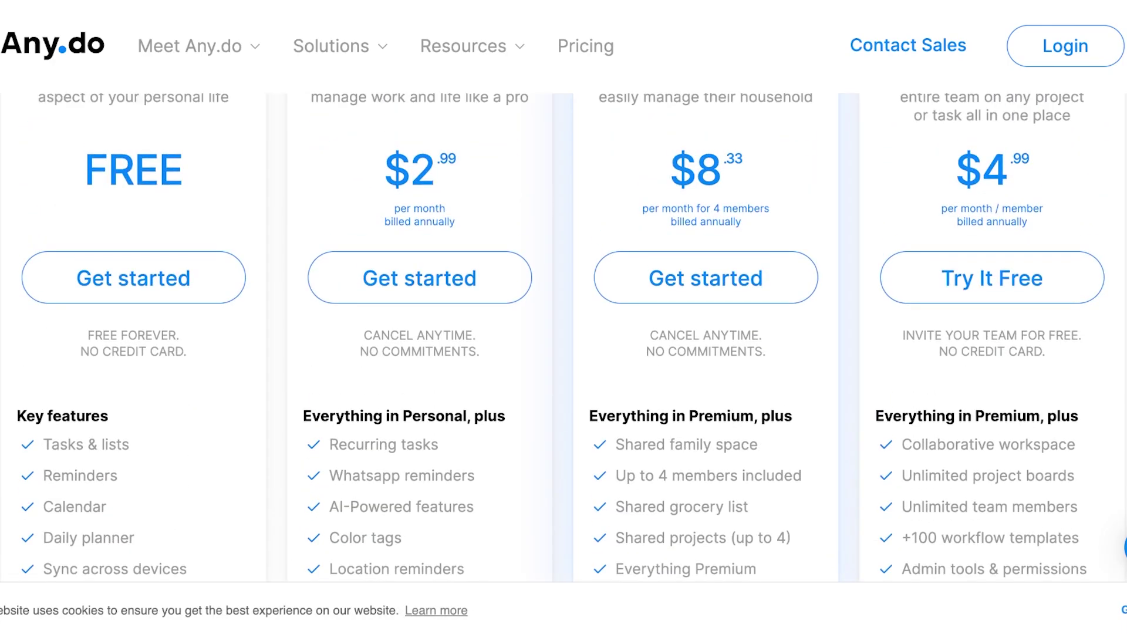
{"action": "scroll", "coordinate": [563, 334], "scroll_direction": "up", "scroll_amount": 2}
{"action": "scroll", "coordinate": [563, 335], "scroll_direction": "down", "scroll_amount": 3}
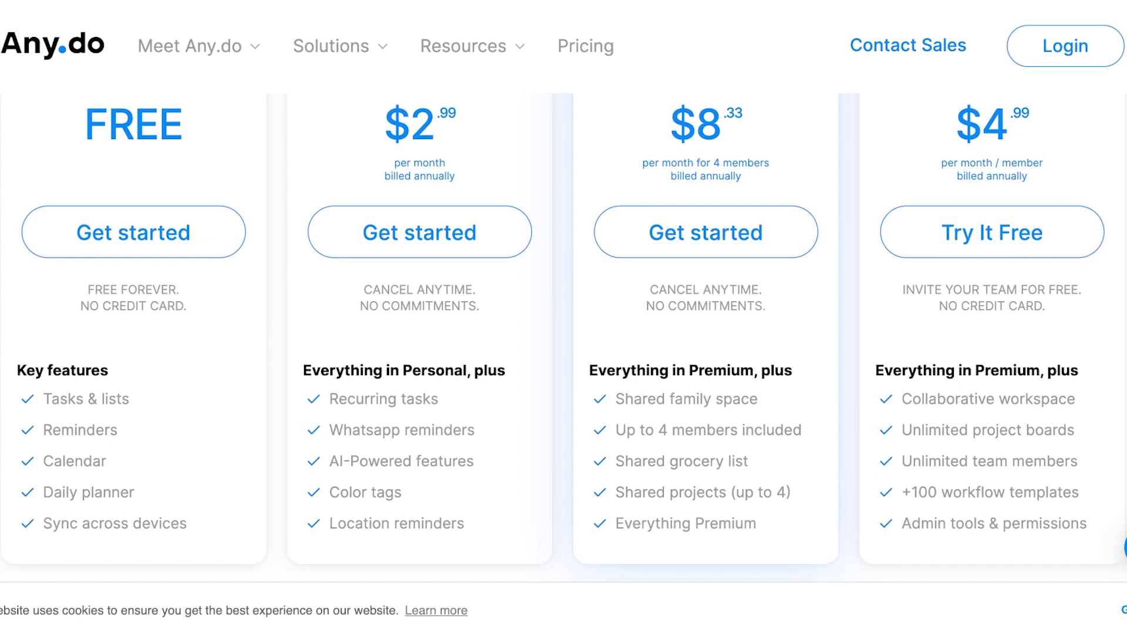
{"action": "scroll", "coordinate": [563, 335], "scroll_direction": "down", "scroll_amount": 1}
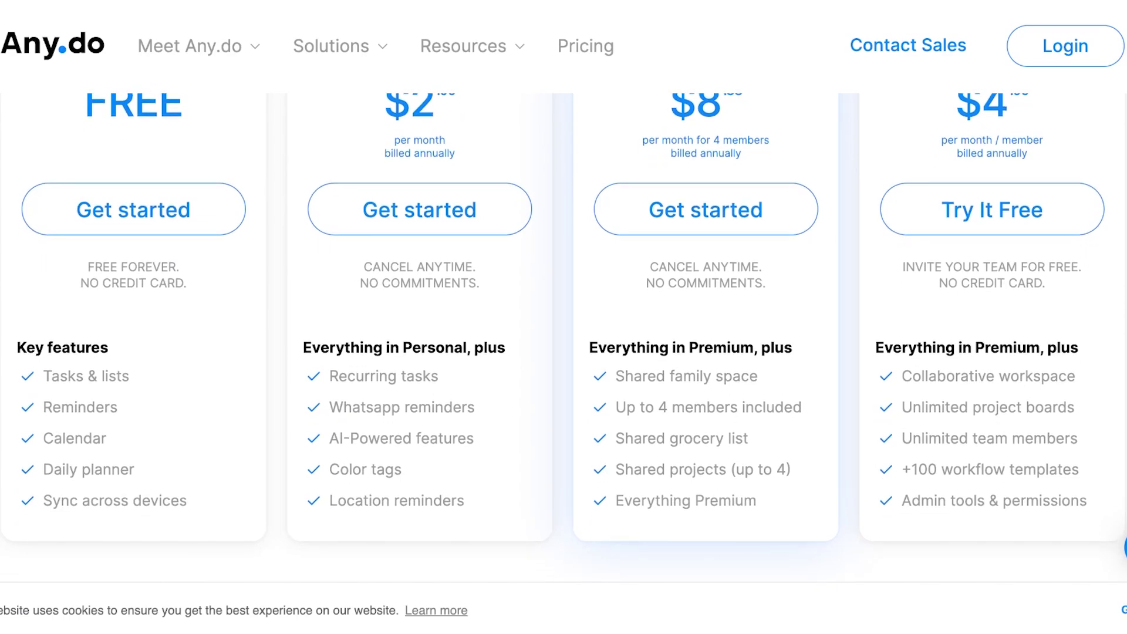
{"action": "scroll", "coordinate": [564, 335], "scroll_direction": "up", "scroll_amount": 5}
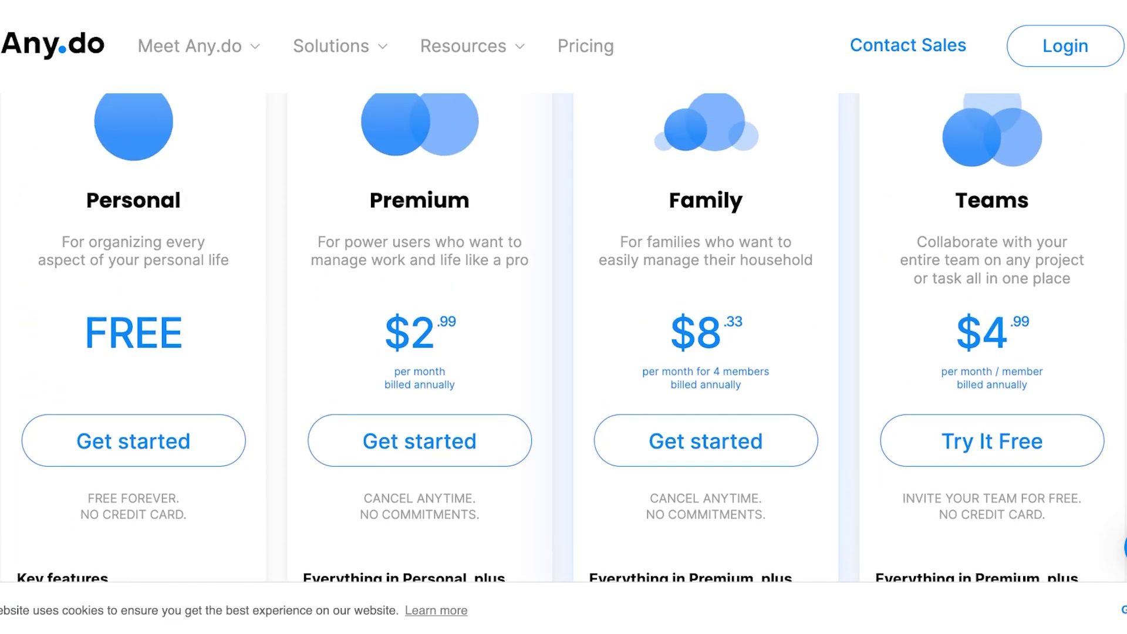
{"action": "scroll", "coordinate": [564, 334], "scroll_direction": "up", "scroll_amount": 5}
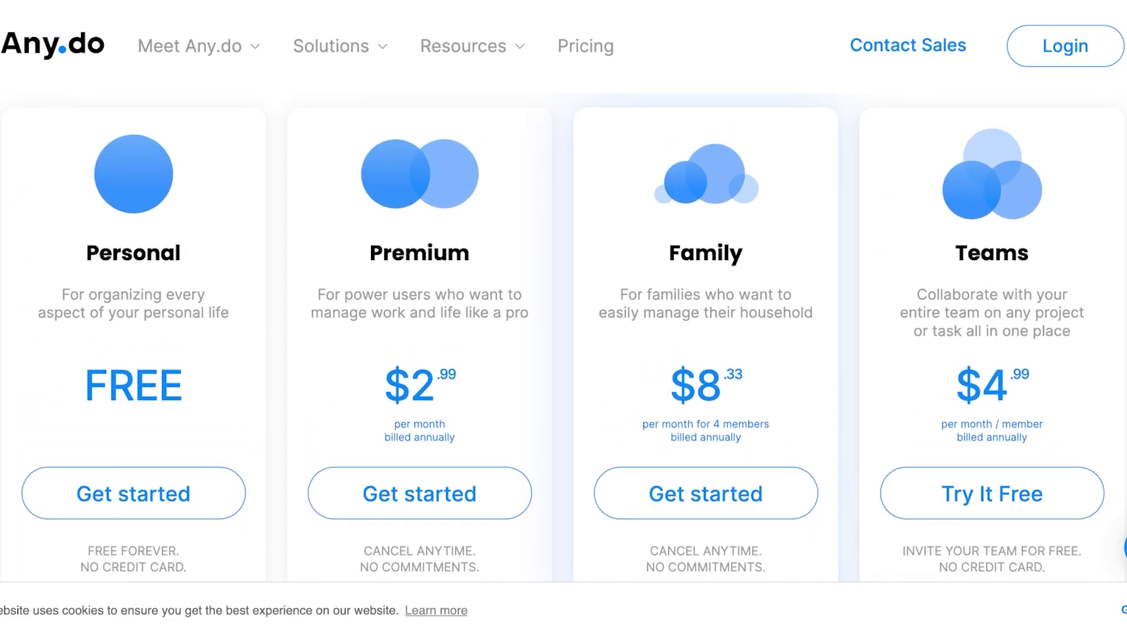
Switch the plan pricing to monthly billing and review each plan's price and features
{"action": "left_click", "coordinate": [690, 285]}
{"action": "scroll", "coordinate": [564, 334], "scroll_direction": "down", "scroll_amount": 5}
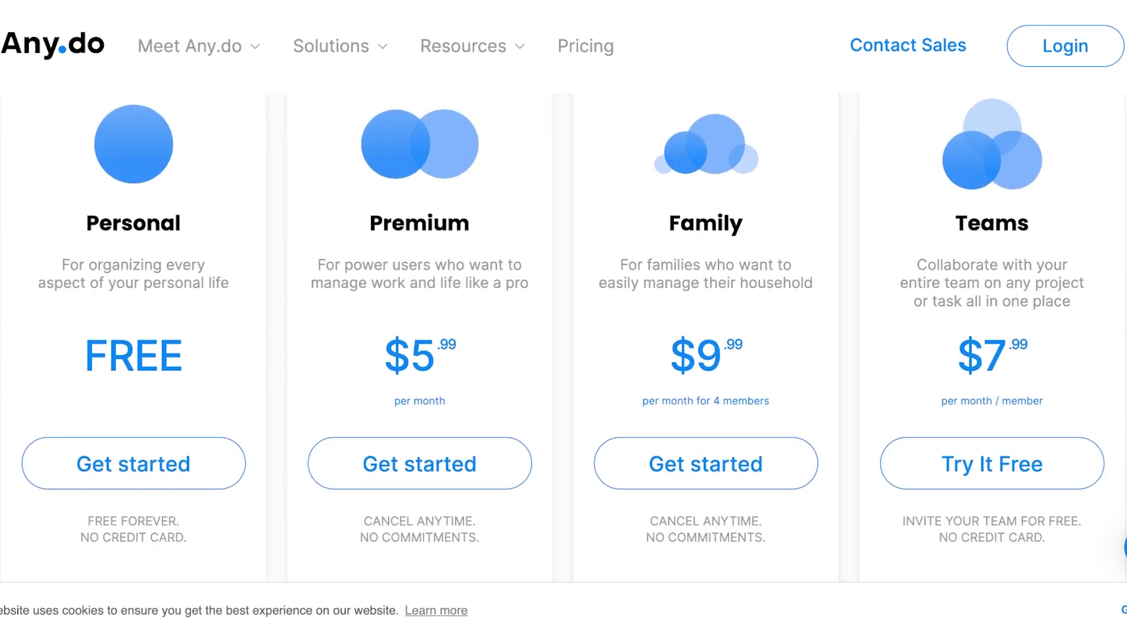
{"action": "scroll", "coordinate": [564, 335], "scroll_direction": "down", "scroll_amount": 6}
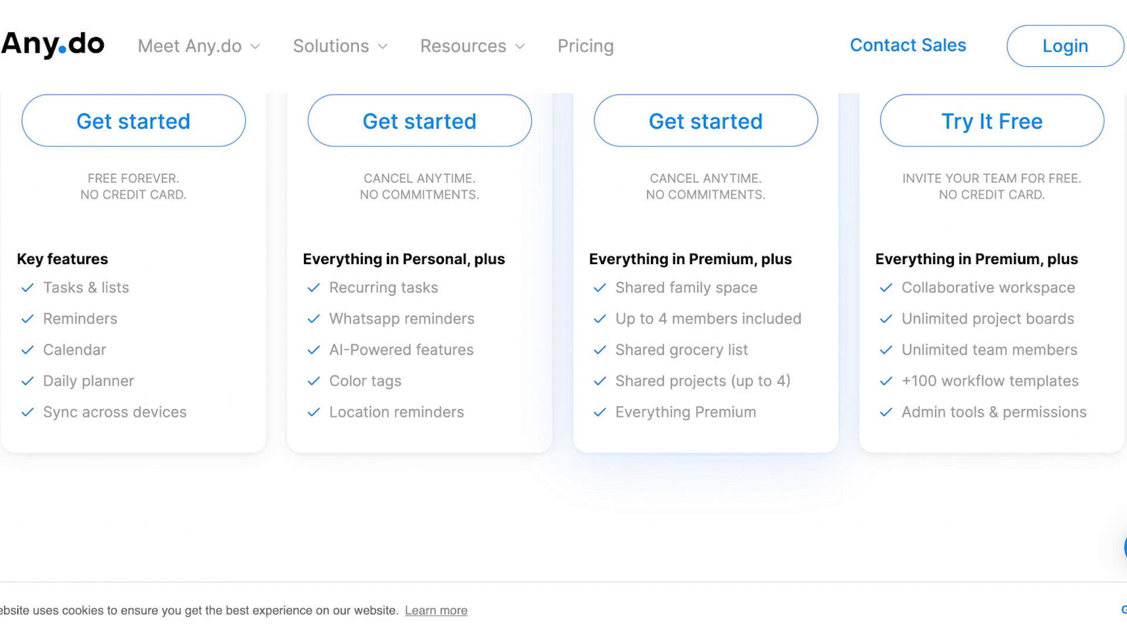
{"action": "scroll", "coordinate": [564, 301], "scroll_direction": "up", "scroll_amount": 5}
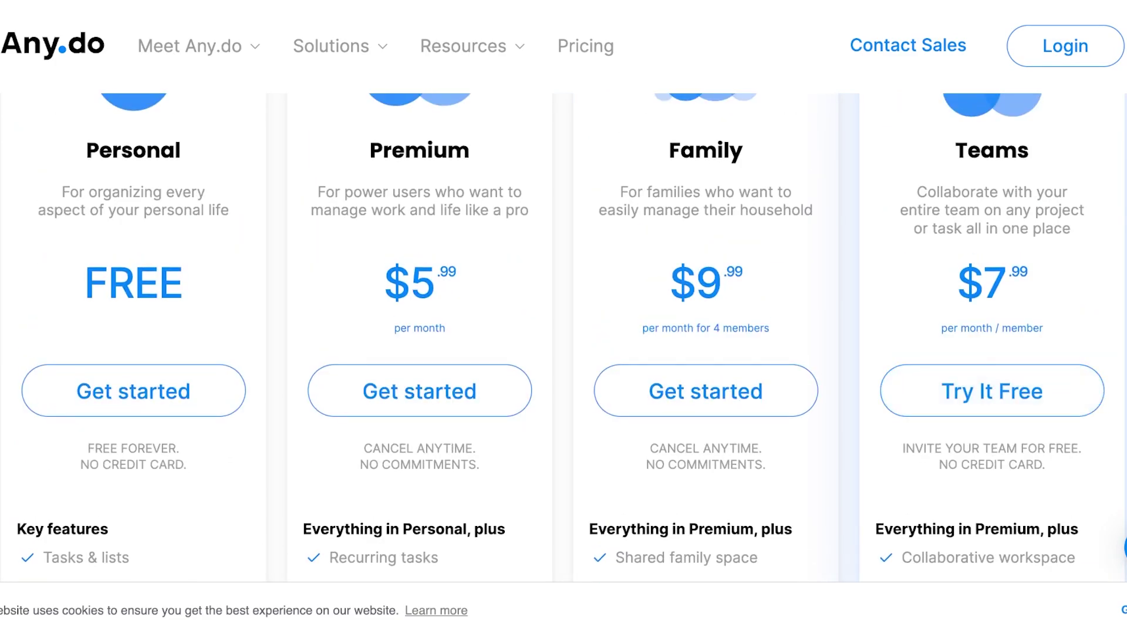
{"action": "scroll", "coordinate": [992, 226], "scroll_direction": "down", "scroll_amount": 3}
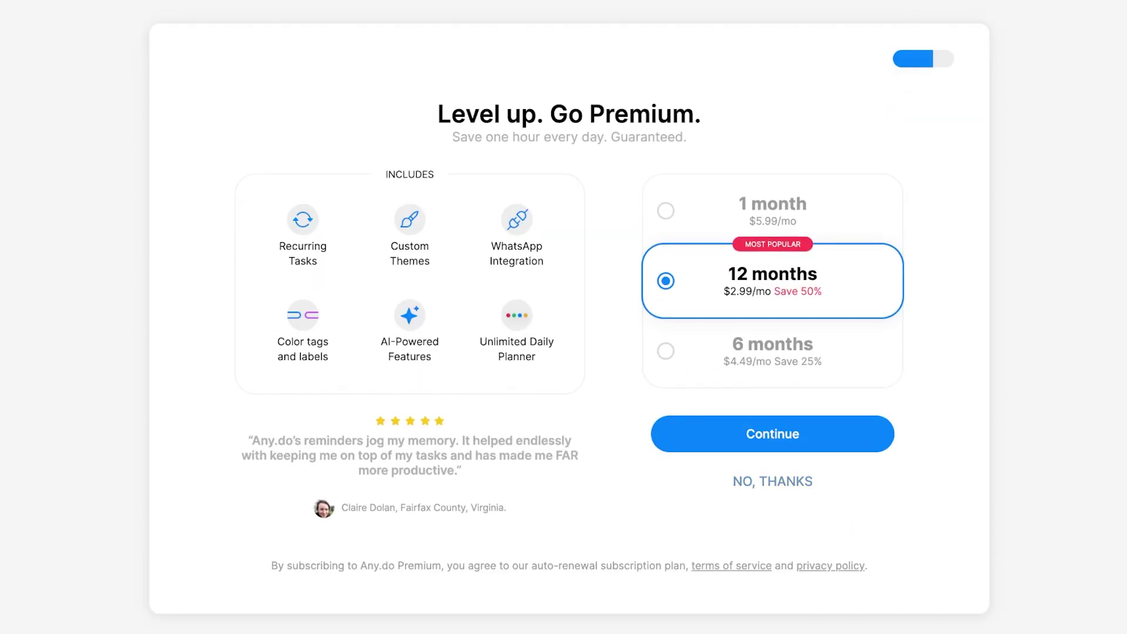
Decline the Premium subscription offer and browse the My day, Next 7 days and All my tasks views
{"action": "left_click", "coordinate": [773, 481]}
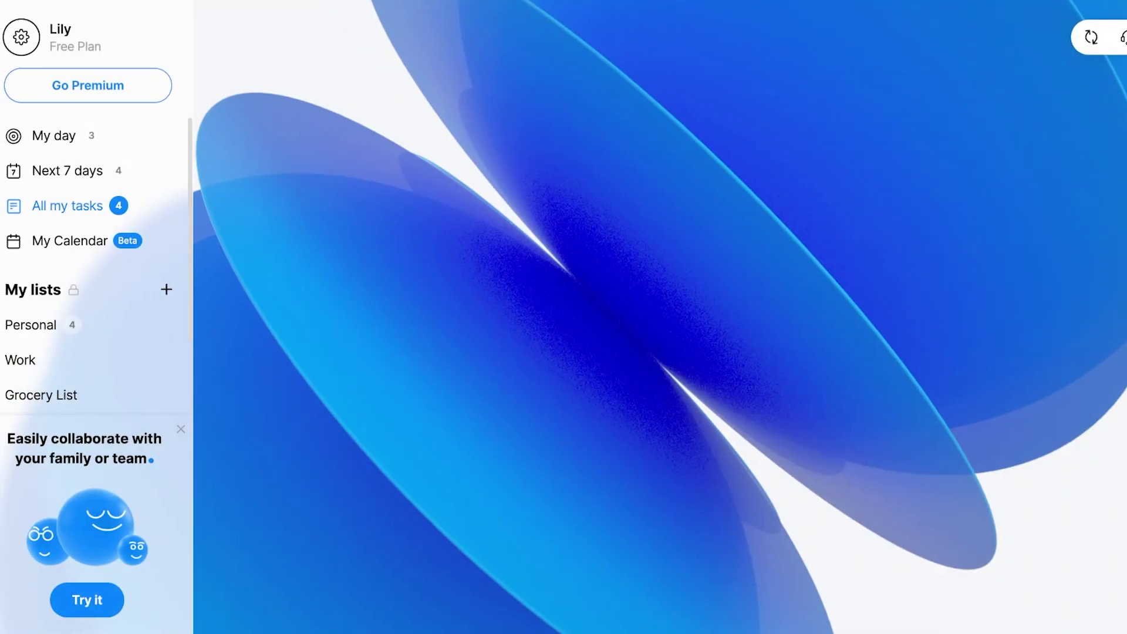
{"action": "left_click", "coordinate": [53, 136]}
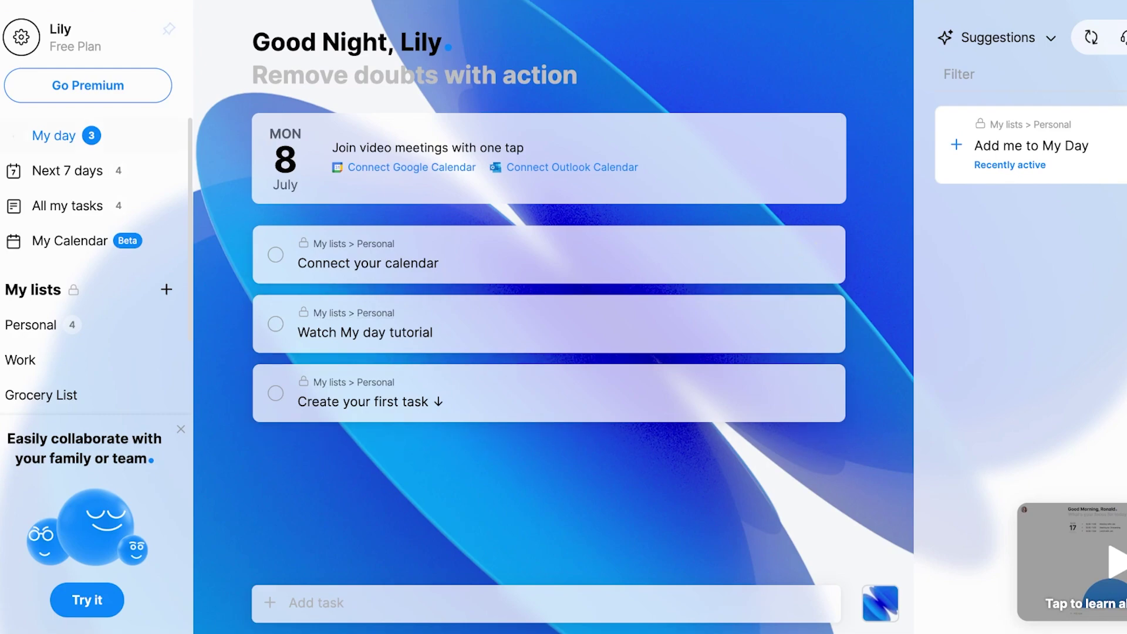
{"action": "left_click", "coordinate": [68, 170]}
{"action": "left_click", "coordinate": [68, 206]}
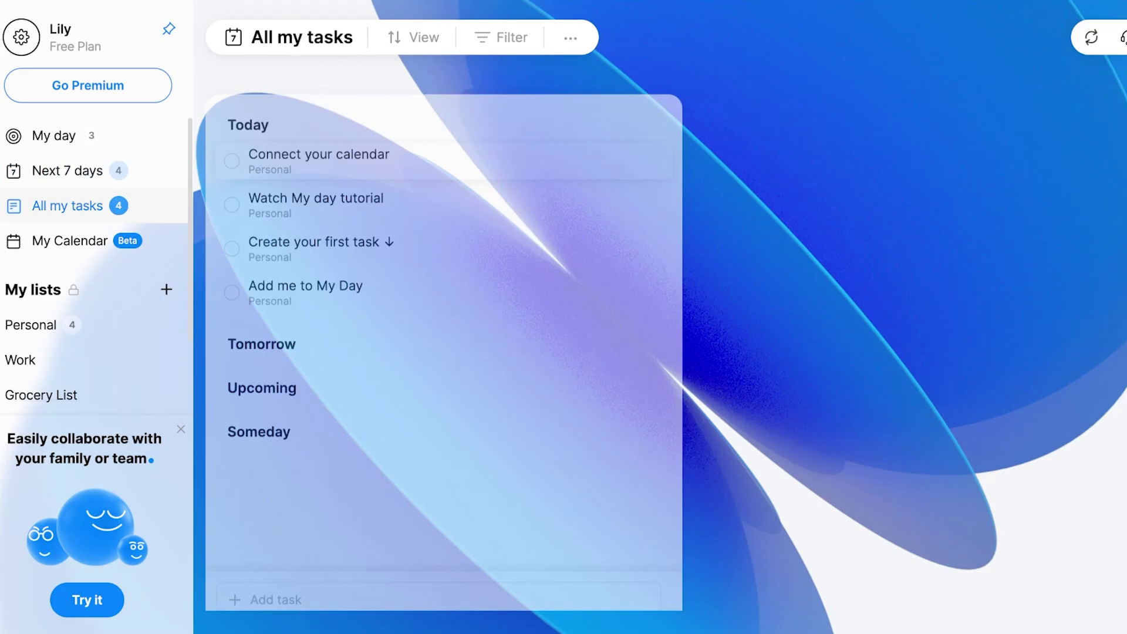
Look through My Calendar and the details of the "Connect your calendar" task
{"action": "left_click", "coordinate": [318, 136]}
{"action": "left_click", "coordinate": [69, 240]}
{"action": "left_click", "coordinate": [67, 206]}
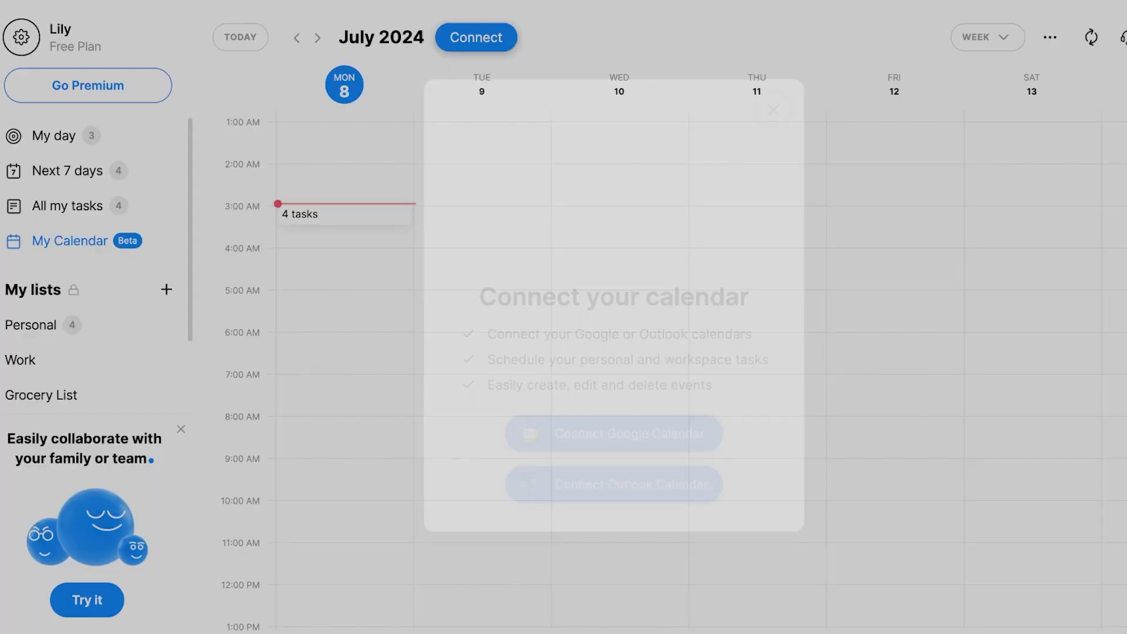
{"action": "left_click", "coordinate": [67, 206]}
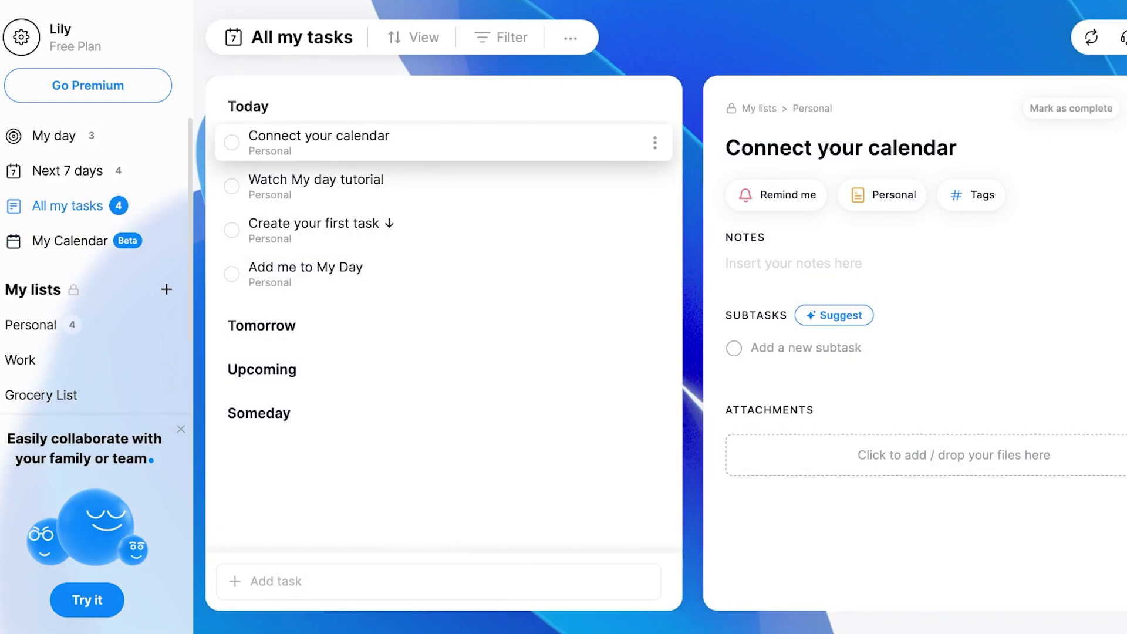
{"action": "left_click", "coordinate": [319, 142]}
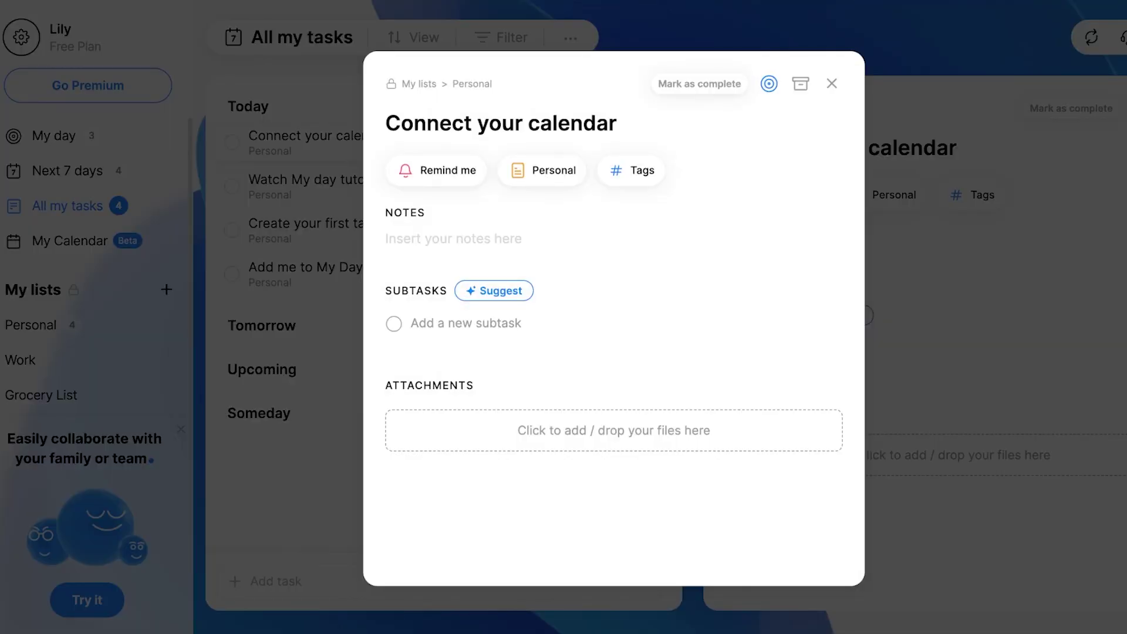
{"action": "key", "text": "Escape"}
{"action": "left_click", "coordinate": [69, 241]}
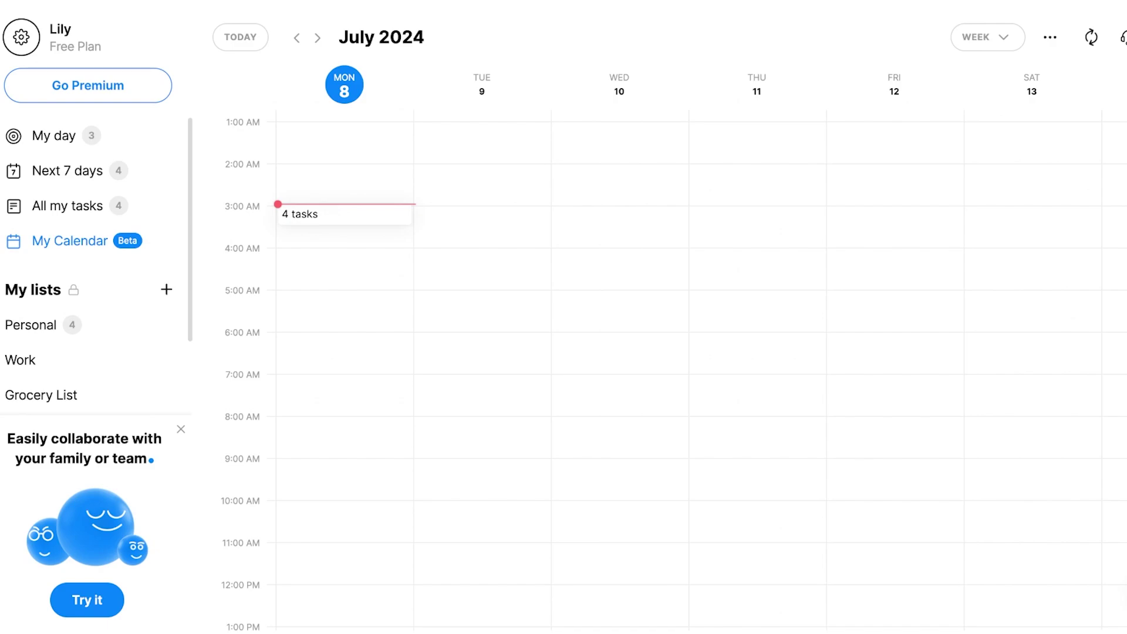
Mark all four starter tasks under Today as complete in All my tasks
{"action": "left_click", "coordinate": [67, 205]}
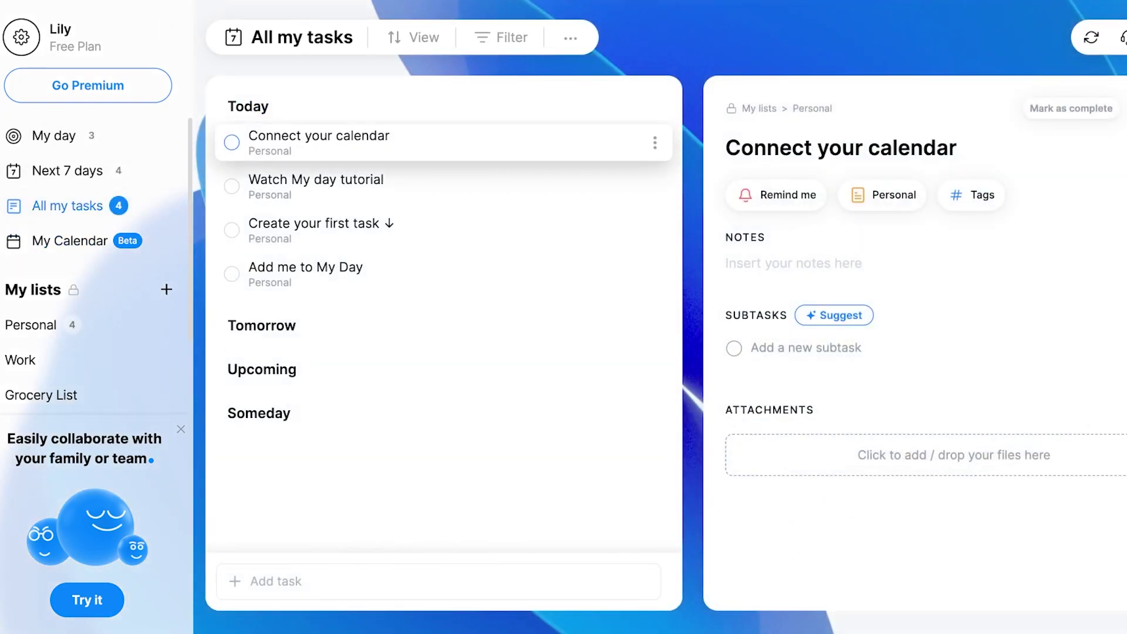
{"action": "left_click", "coordinate": [232, 142]}
{"action": "left_click", "coordinate": [232, 142]}
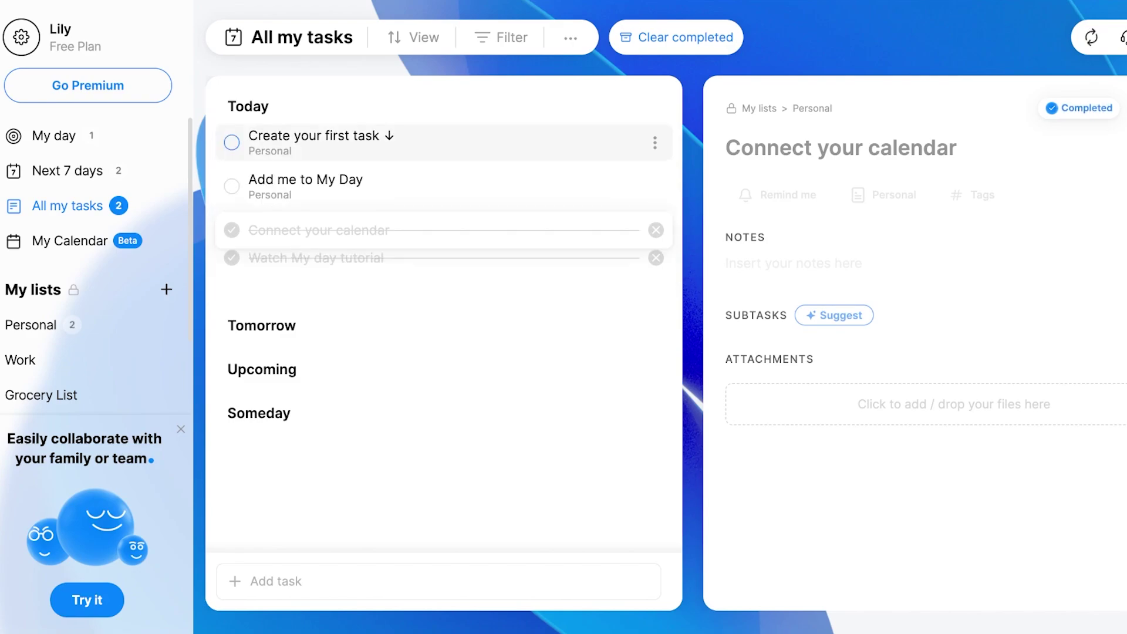
{"action": "left_click", "coordinate": [232, 142]}
{"action": "left_click", "coordinate": [231, 142]}
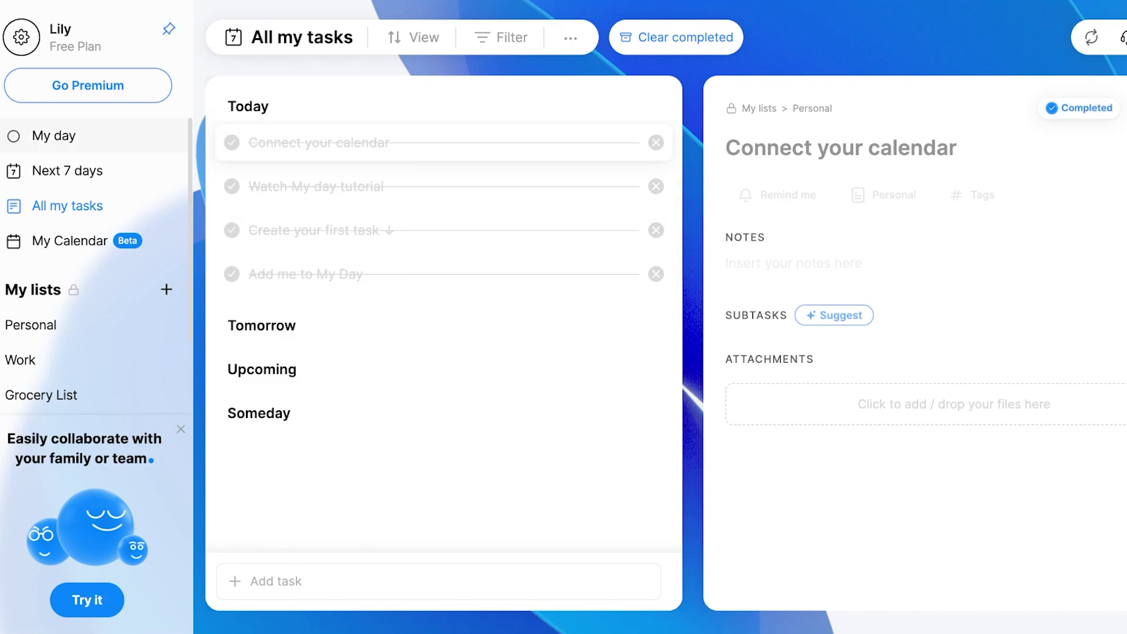
Show the My day view and collapse the Tags section beneath My lists
{"action": "left_click", "coordinate": [54, 135]}
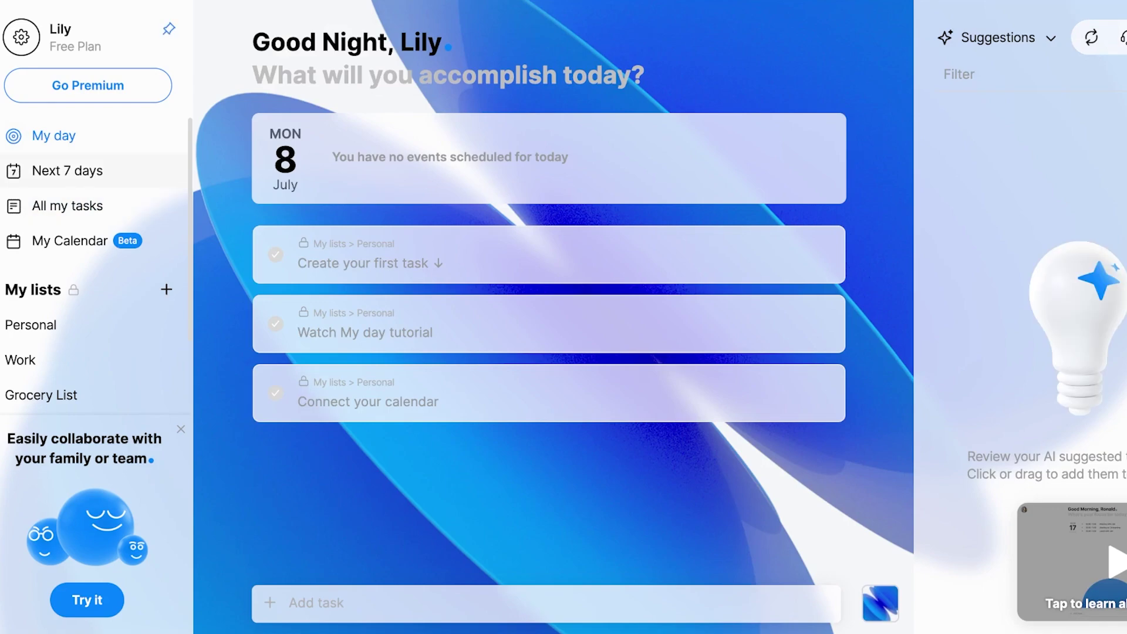
{"action": "left_click", "coordinate": [74, 290]}
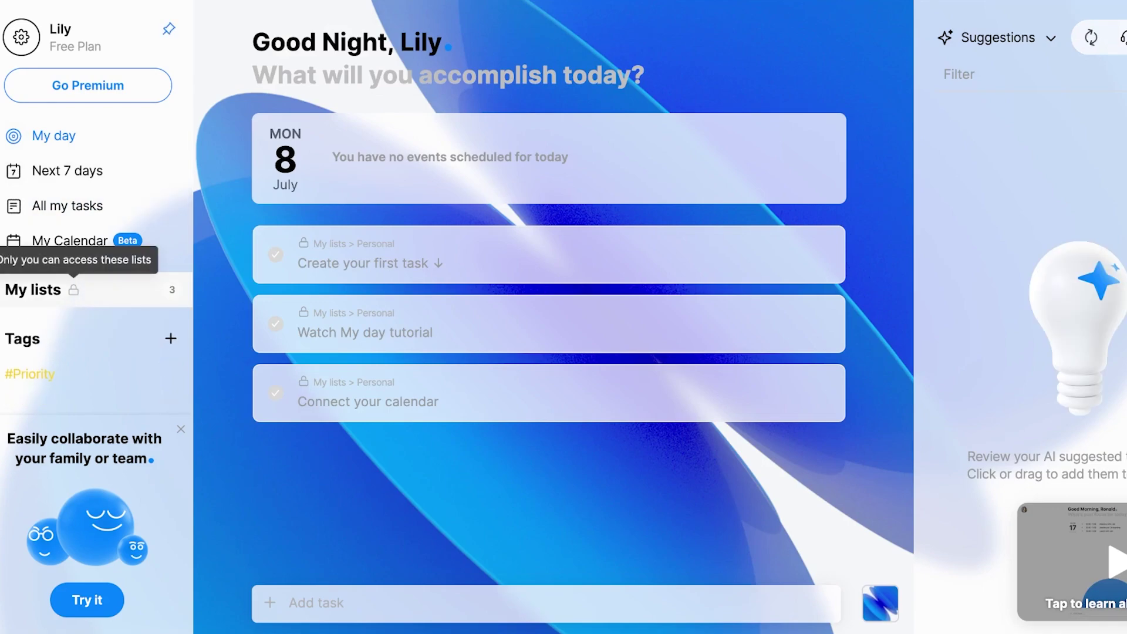
{"action": "left_click", "coordinate": [74, 289]}
{"action": "left_click", "coordinate": [73, 289]}
{"action": "left_click", "coordinate": [74, 339]}
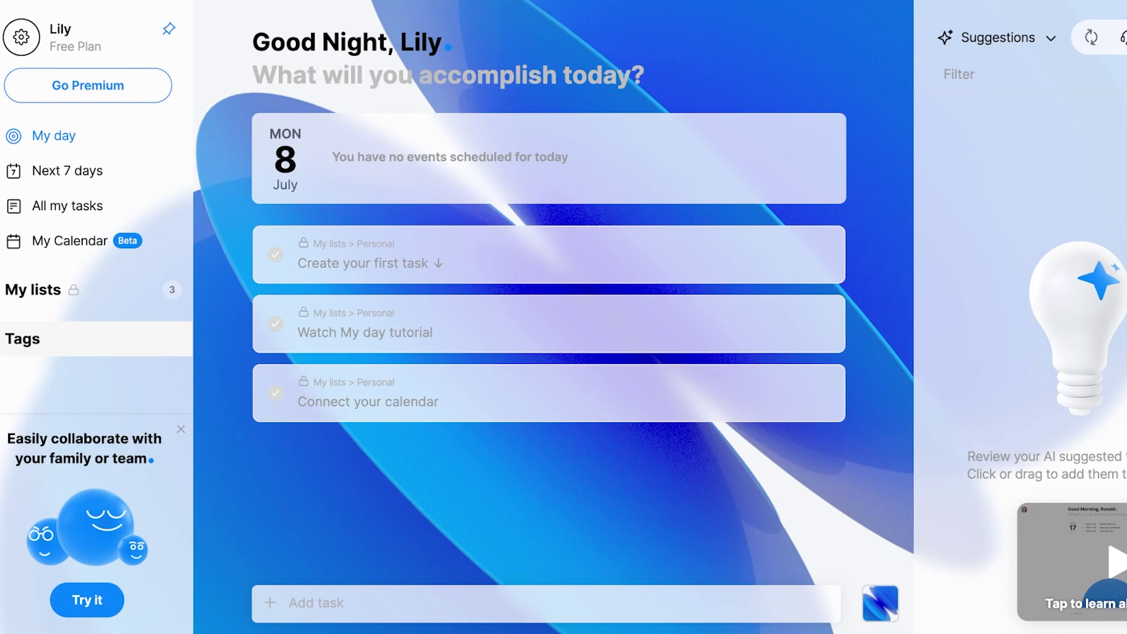
{"action": "left_click", "coordinate": [74, 289]}
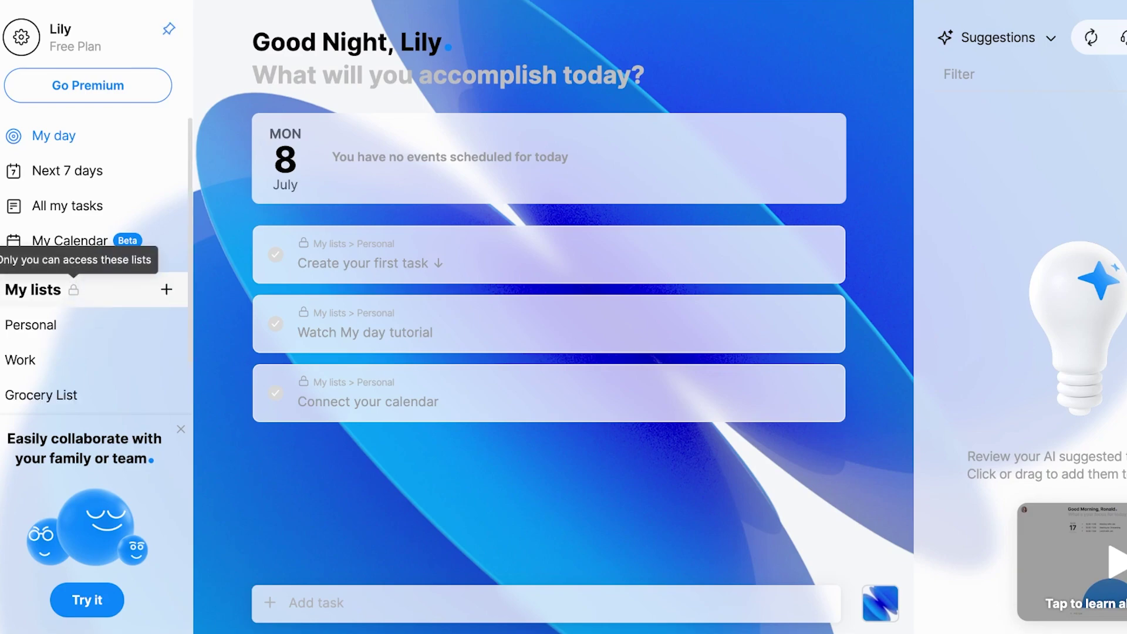
View the contents of the Personal and Work lists
{"action": "left_click", "coordinate": [30, 324]}
{"action": "scroll", "coordinate": [35, 333], "scroll_direction": "down", "scroll_amount": 2}
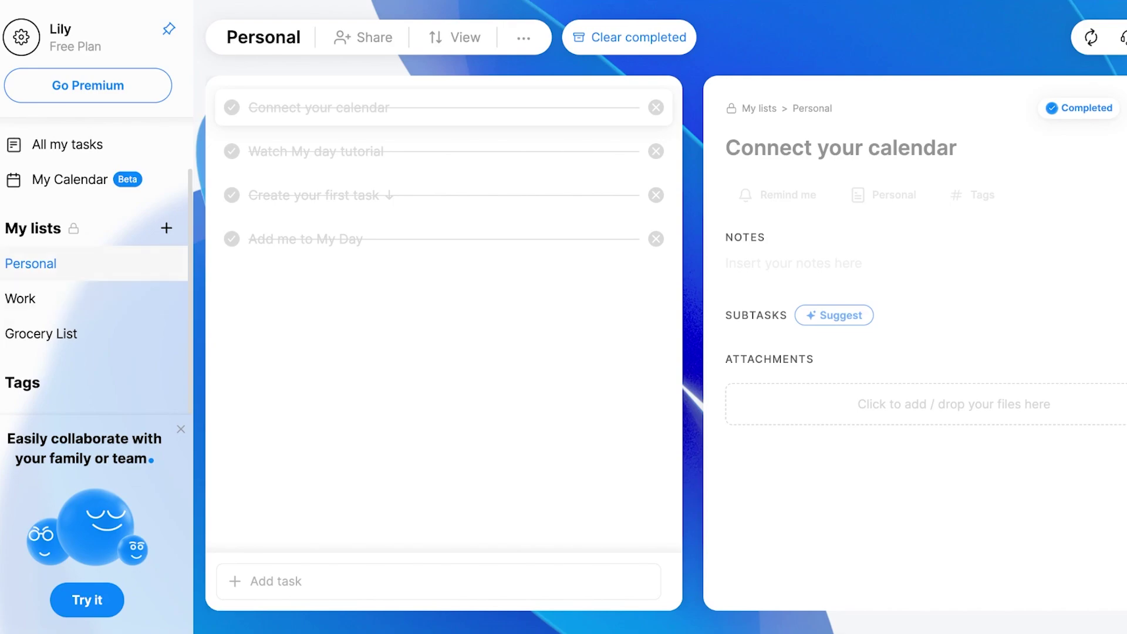
{"action": "left_click", "coordinate": [20, 299]}
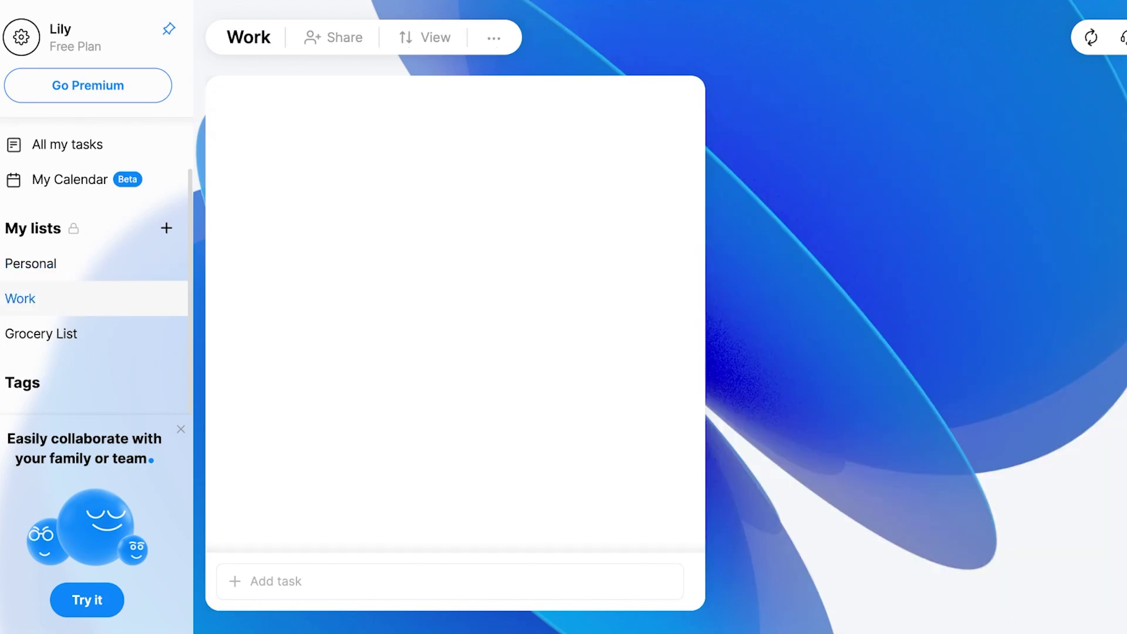
Archive the Grocery List and confirm the action
{"action": "left_click", "coordinate": [41, 333]}
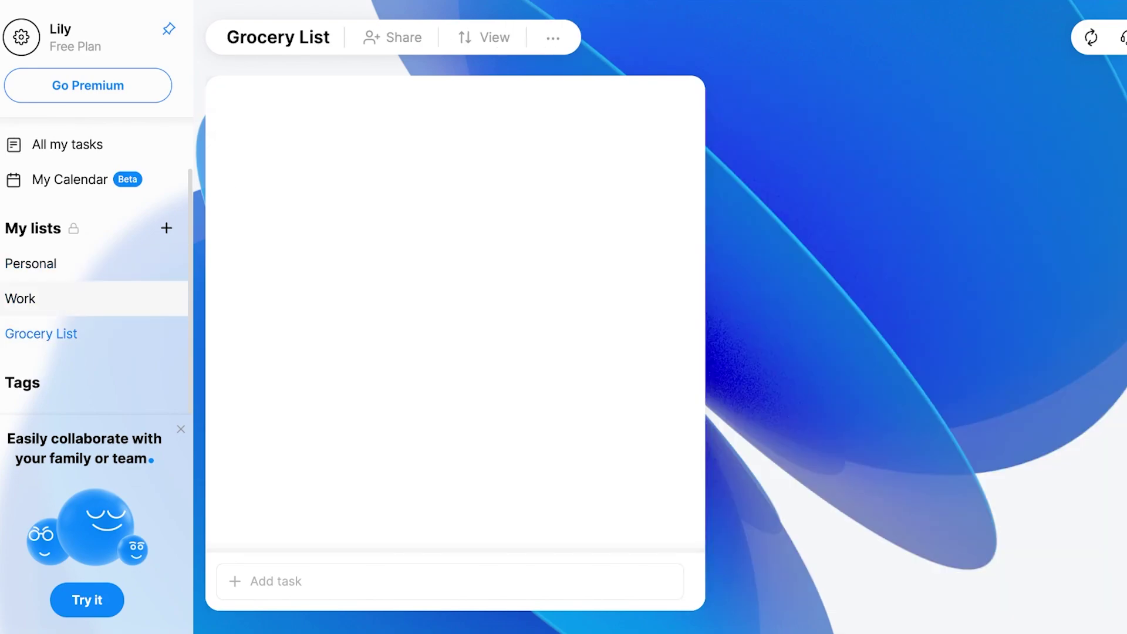
{"action": "left_click", "coordinate": [553, 38]}
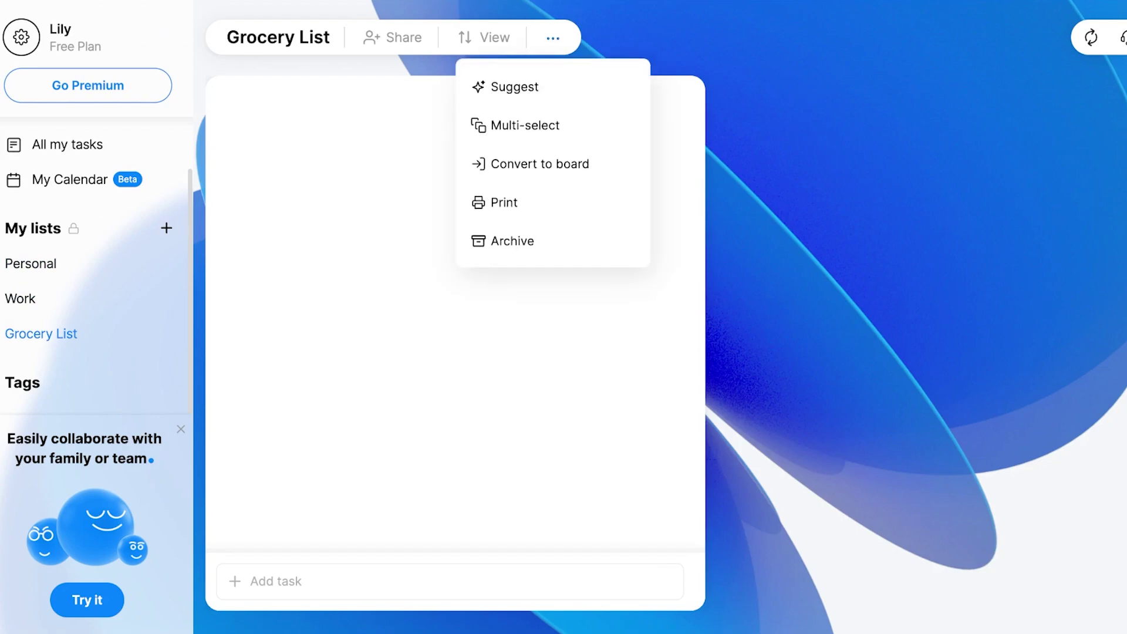
{"action": "left_click", "coordinate": [513, 240]}
{"action": "left_click", "coordinate": [655, 360]}
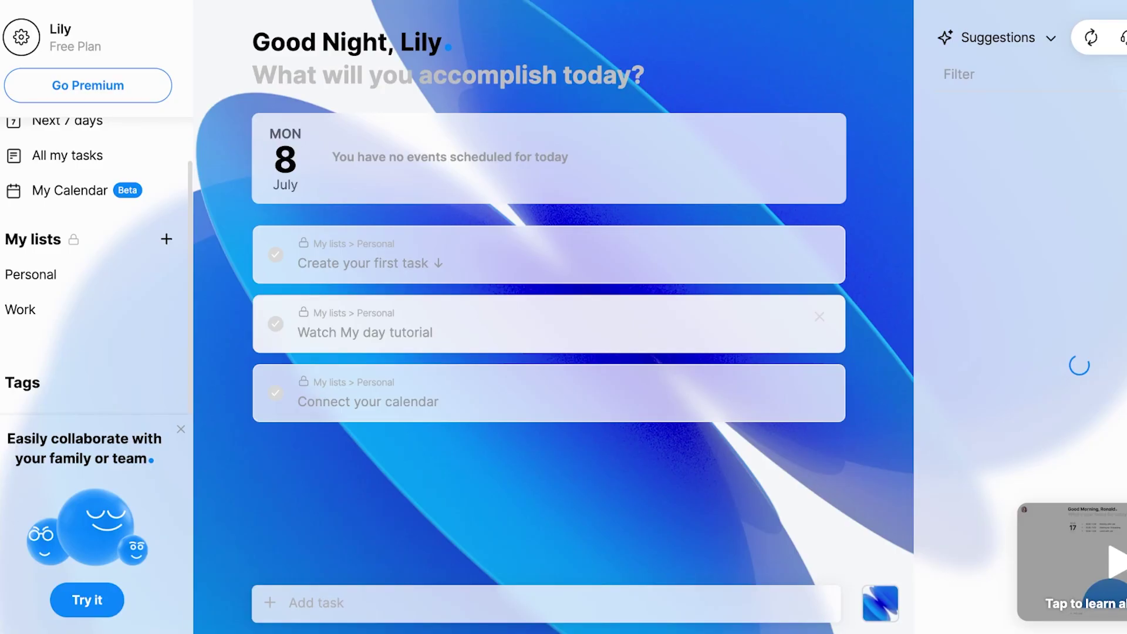
Clear the completed tasks from the Personal list and archive the list, confirming the action
{"action": "left_click", "coordinate": [30, 298]}
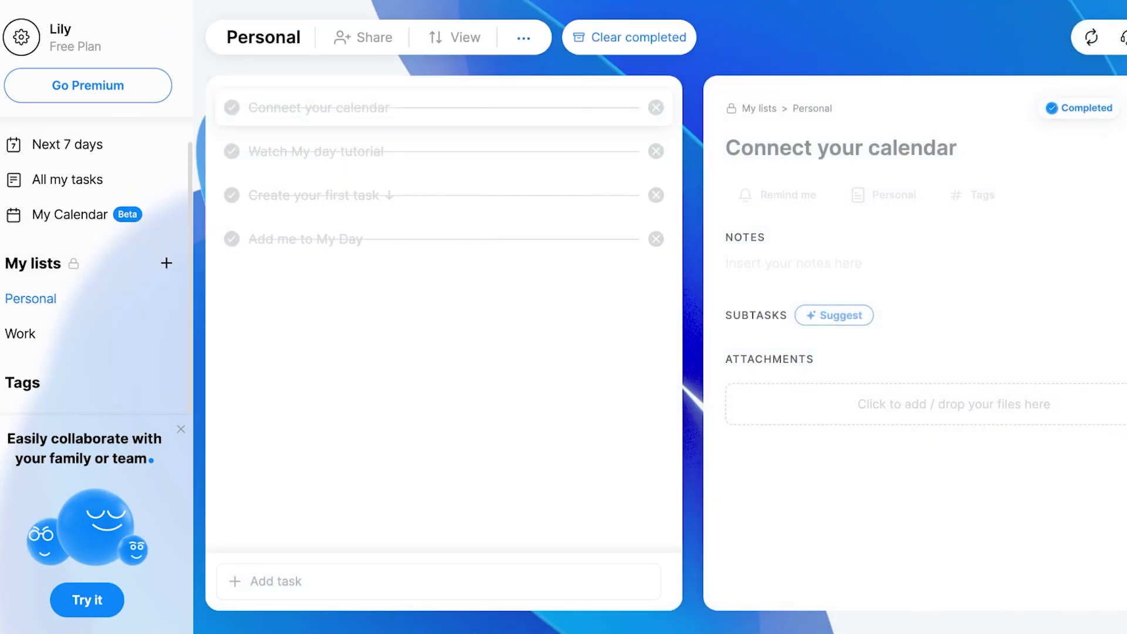
{"action": "left_click", "coordinate": [629, 37]}
{"action": "left_click", "coordinate": [523, 37]}
{"action": "left_click", "coordinate": [499, 239]}
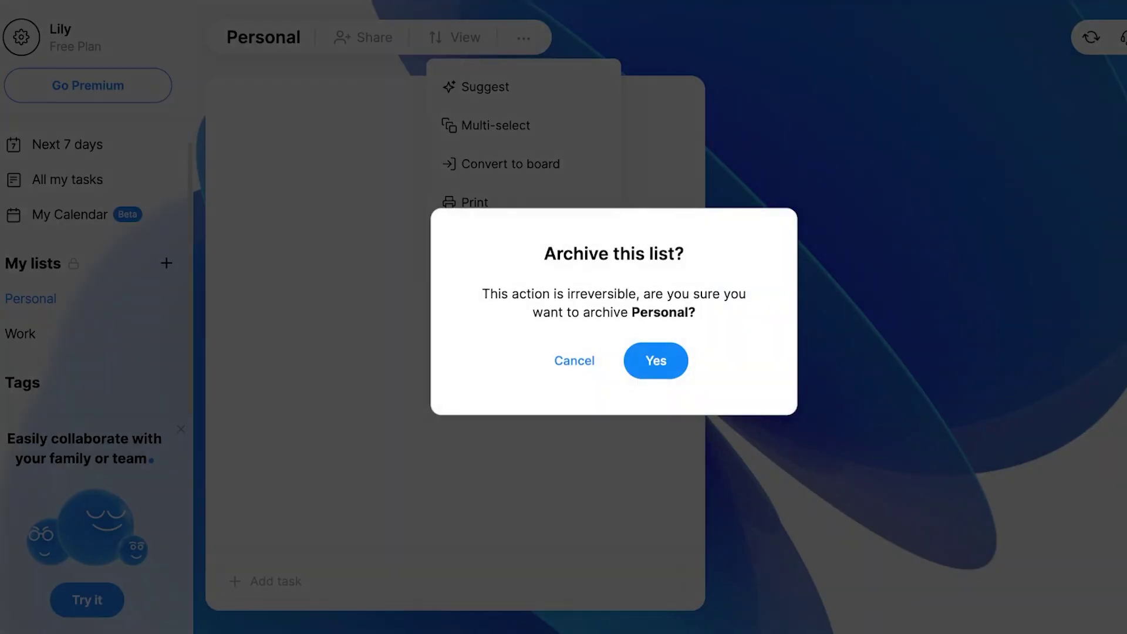
{"action": "left_click", "coordinate": [656, 361]}
{"action": "left_click", "coordinate": [613, 276]}
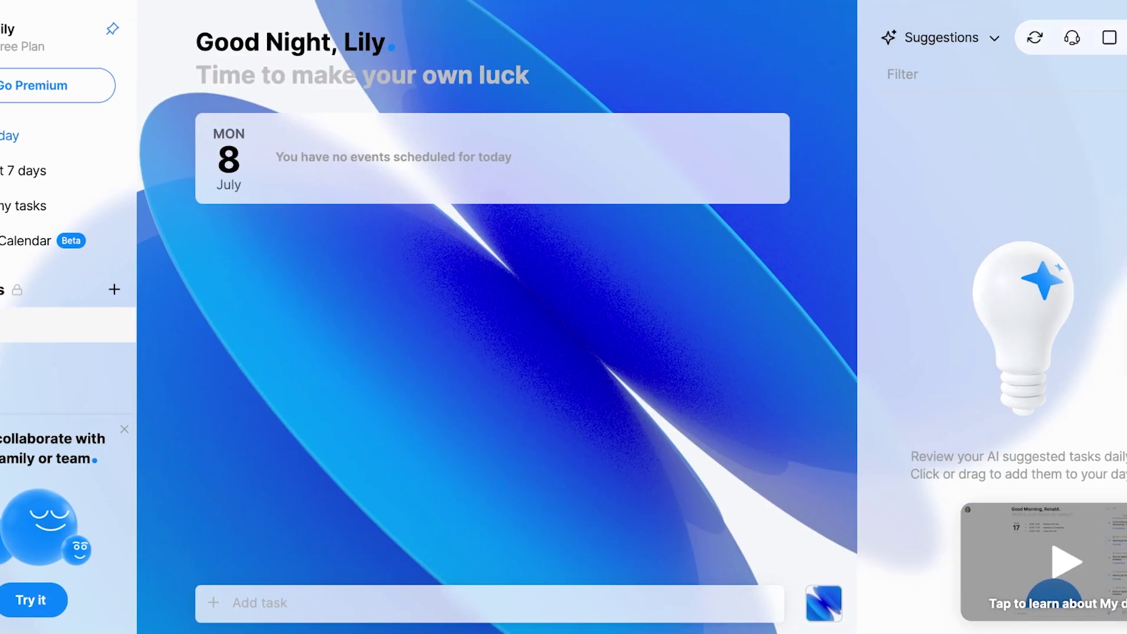
Rename the remaining Work list to Notes
{"action": "left_click", "coordinate": [21, 325]}
{"action": "left_click_drag", "start_coordinate": [123, 37], "coordinate": [167, 37]}
{"action": "type", "text": "S"}
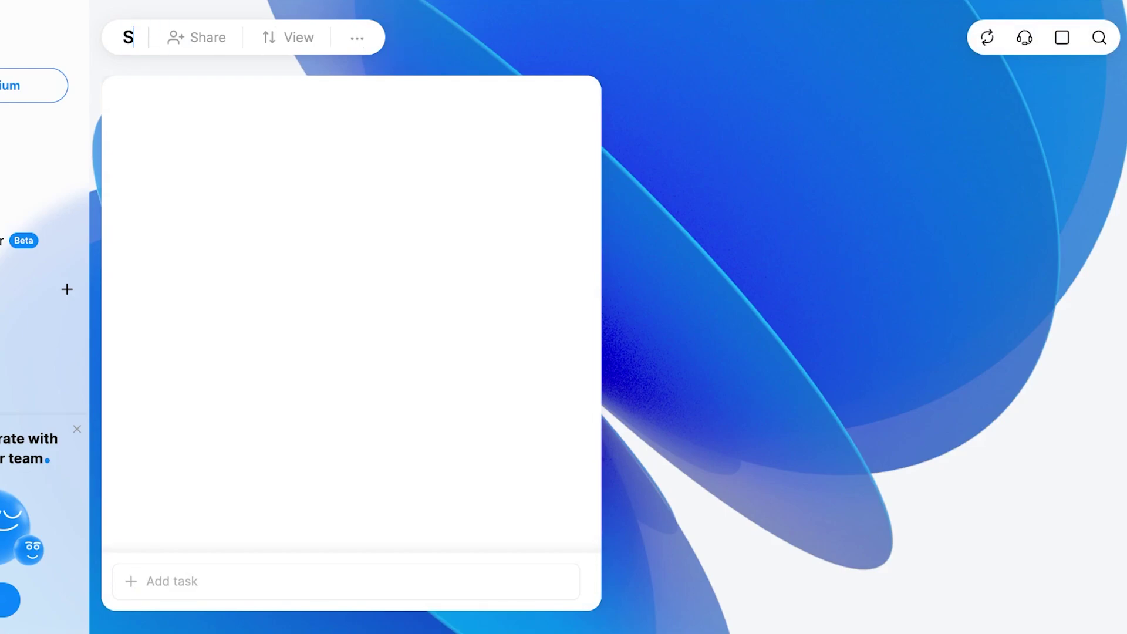
{"action": "key", "text": "BackSpace"}
{"action": "type", "text": "Notes"}
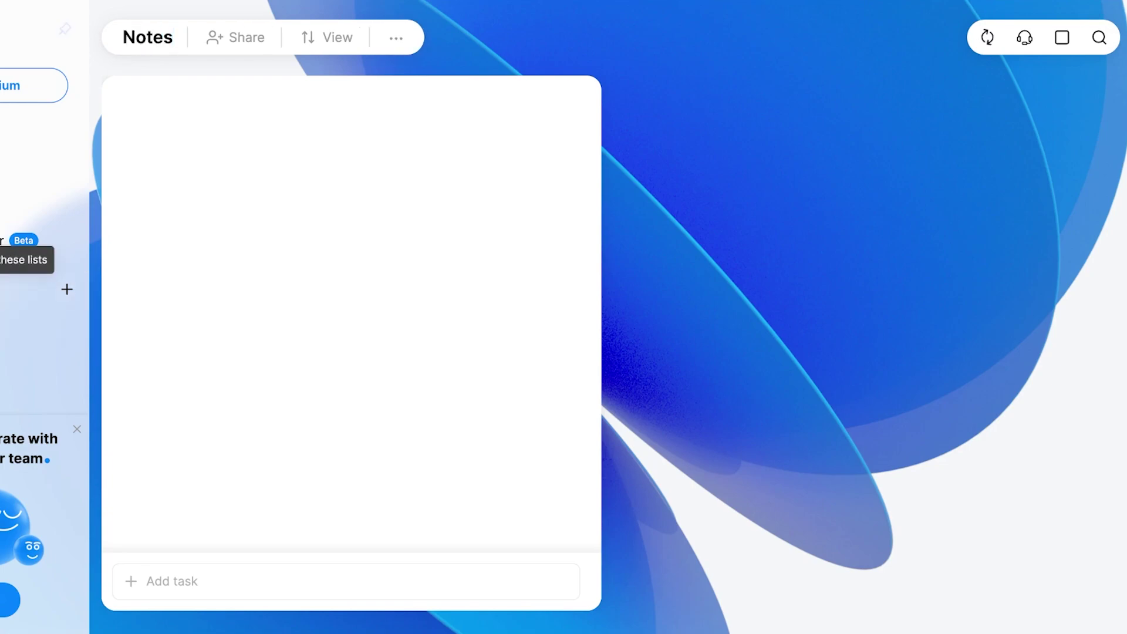
{"action": "key", "text": "super+n"}
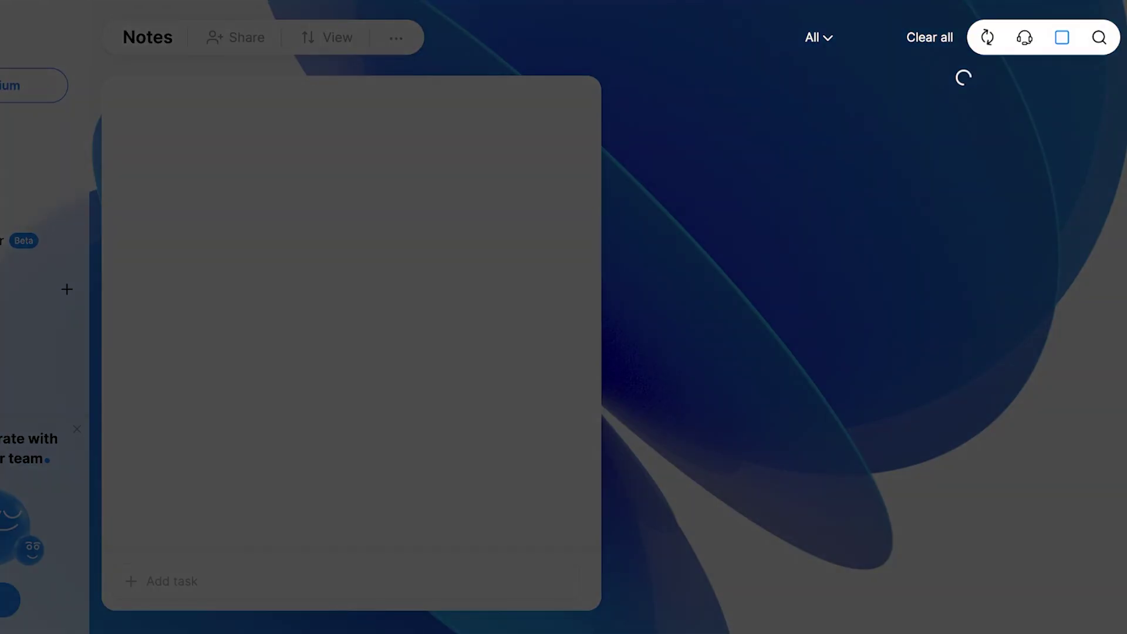
{"action": "key", "text": "Escape"}
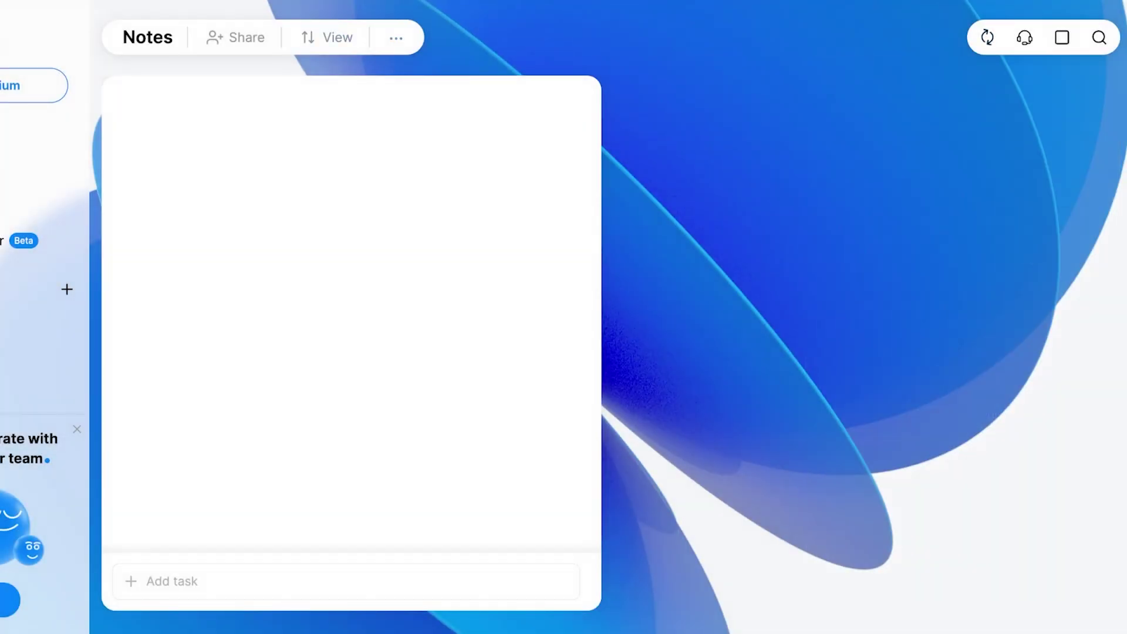
{"action": "left_click", "coordinate": [396, 38]}
Add a task named "story on laptop prices" to the Notes list
{"action": "left_click", "coordinate": [346, 581]}
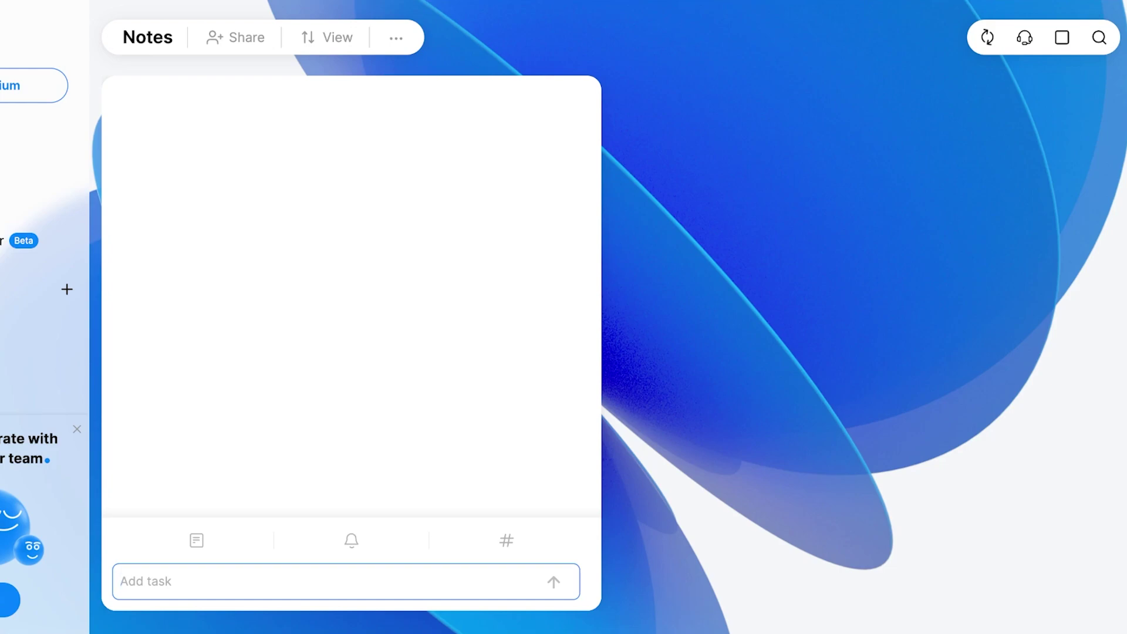
{"action": "type", "text": "story on laptop prices"}
{"action": "key", "text": "Return"}
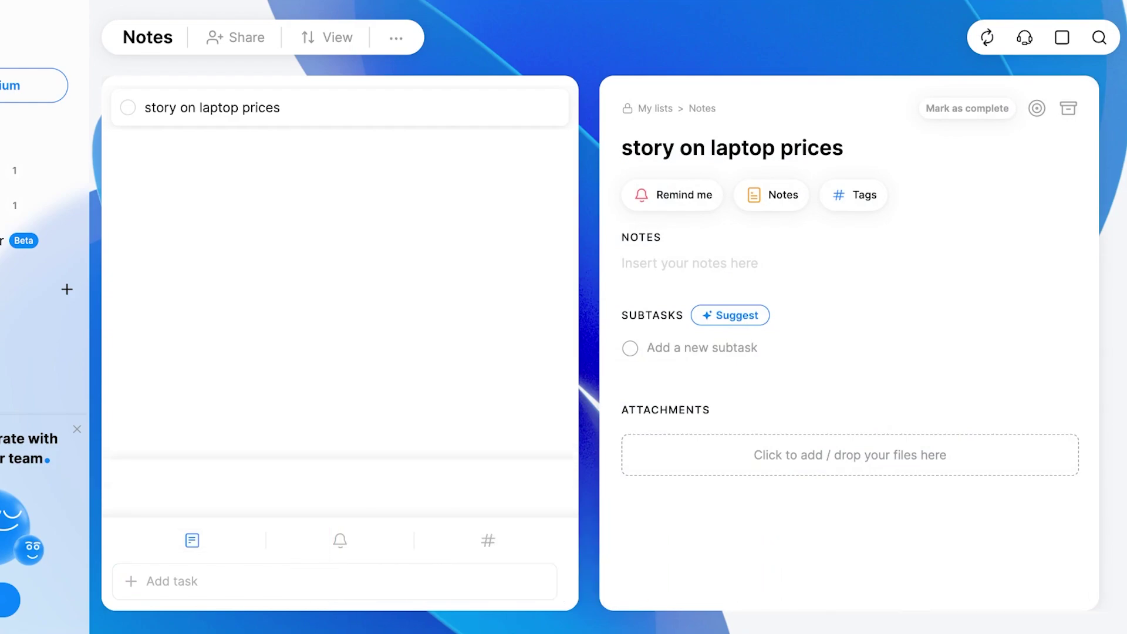
Examine the reminder date picker and the tag choices for a new task in Notes without setting either
{"action": "left_click", "coordinate": [340, 540]}
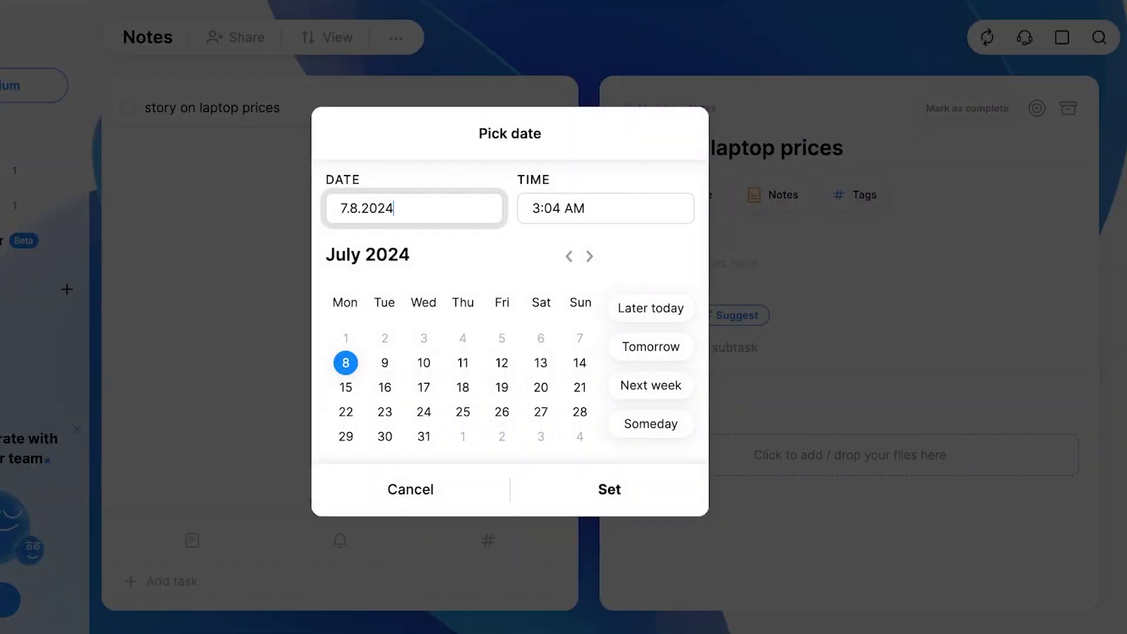
{"action": "key", "text": "Escape"}
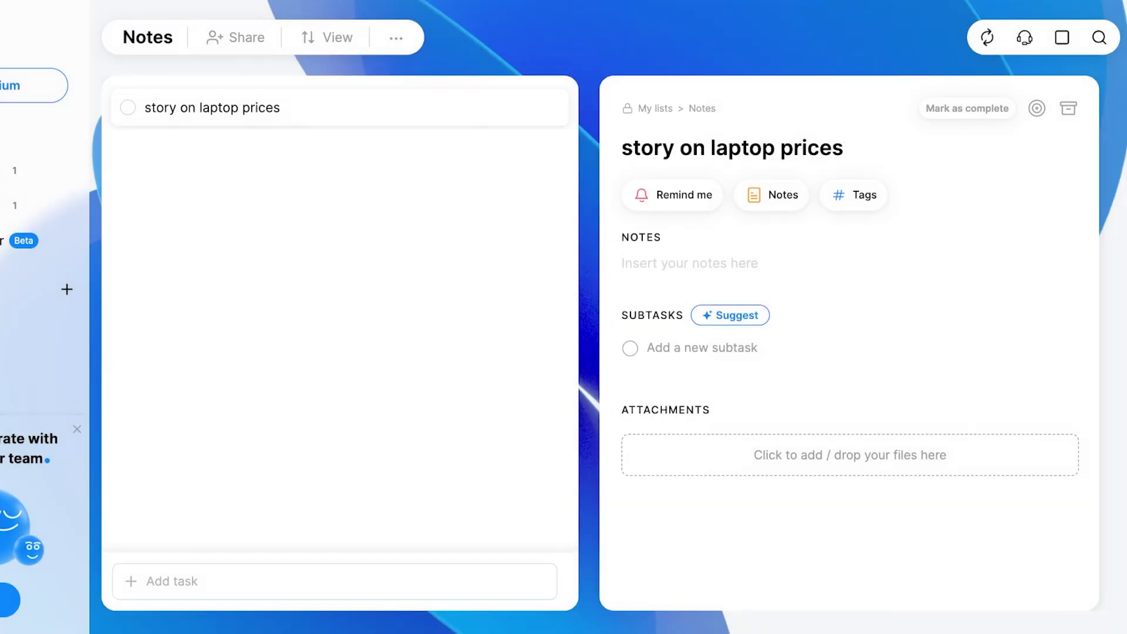
{"action": "left_click", "coordinate": [334, 581]}
{"action": "left_click", "coordinate": [488, 540]}
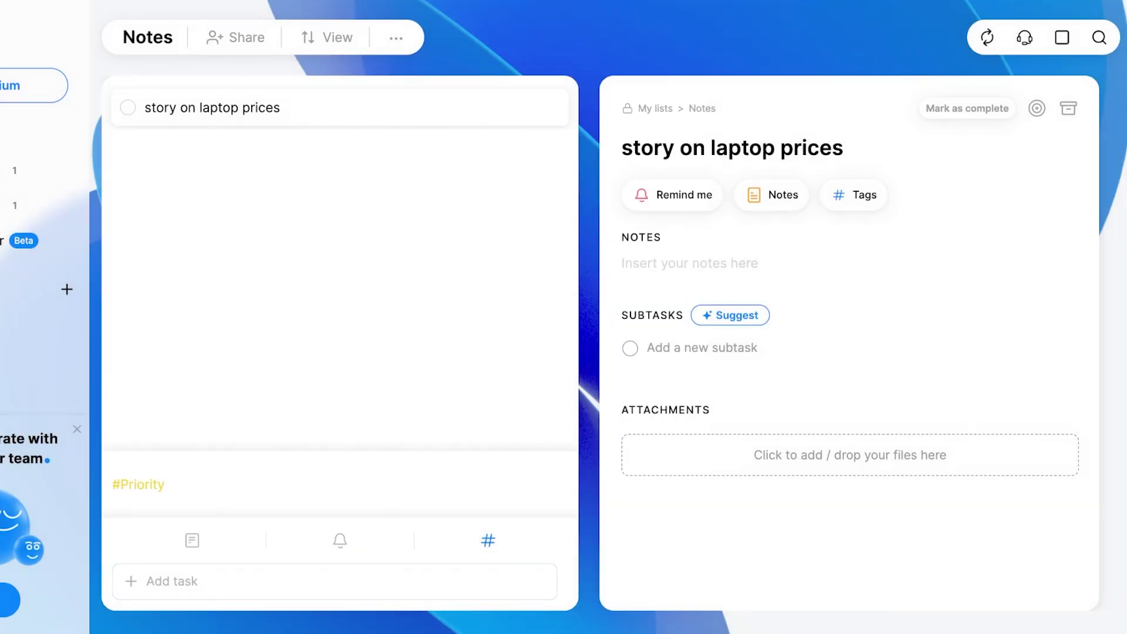
{"action": "key", "text": "Escape"}
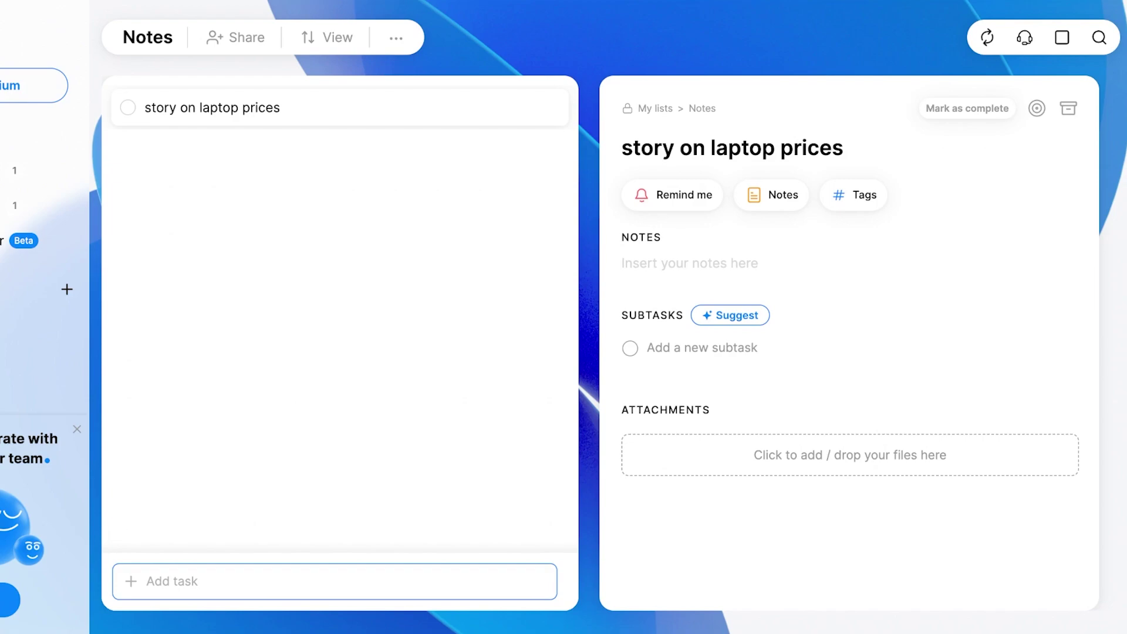
{"action": "key", "text": "Escape"}
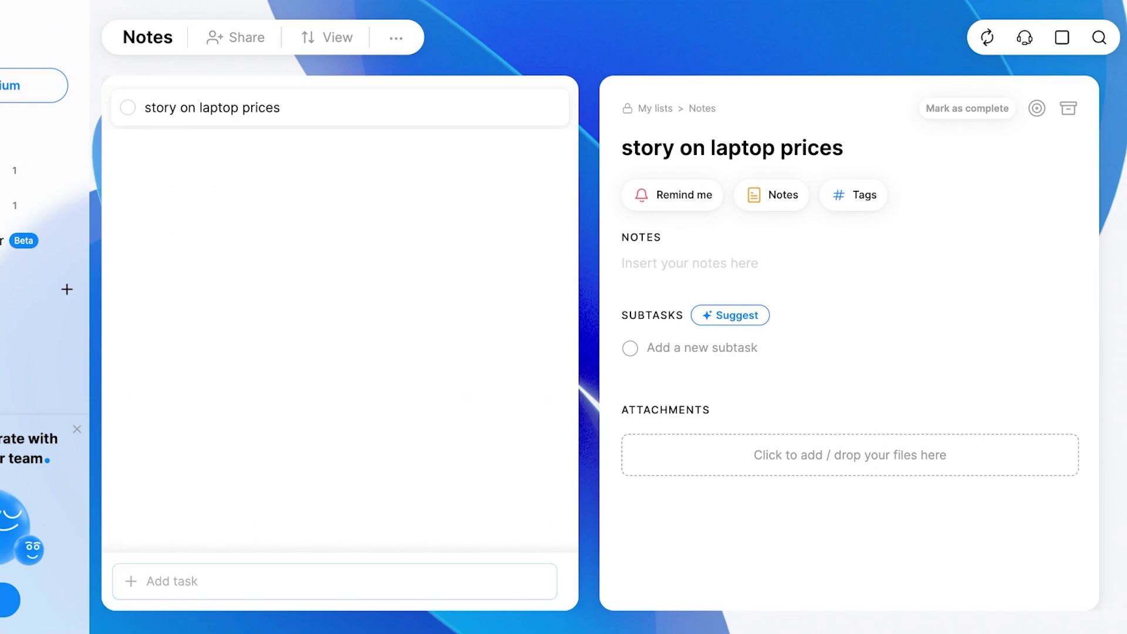
Add a task named "brigerdton" to the Notes list, checking the available lists before submitting it
{"action": "left_click", "coordinate": [334, 582]}
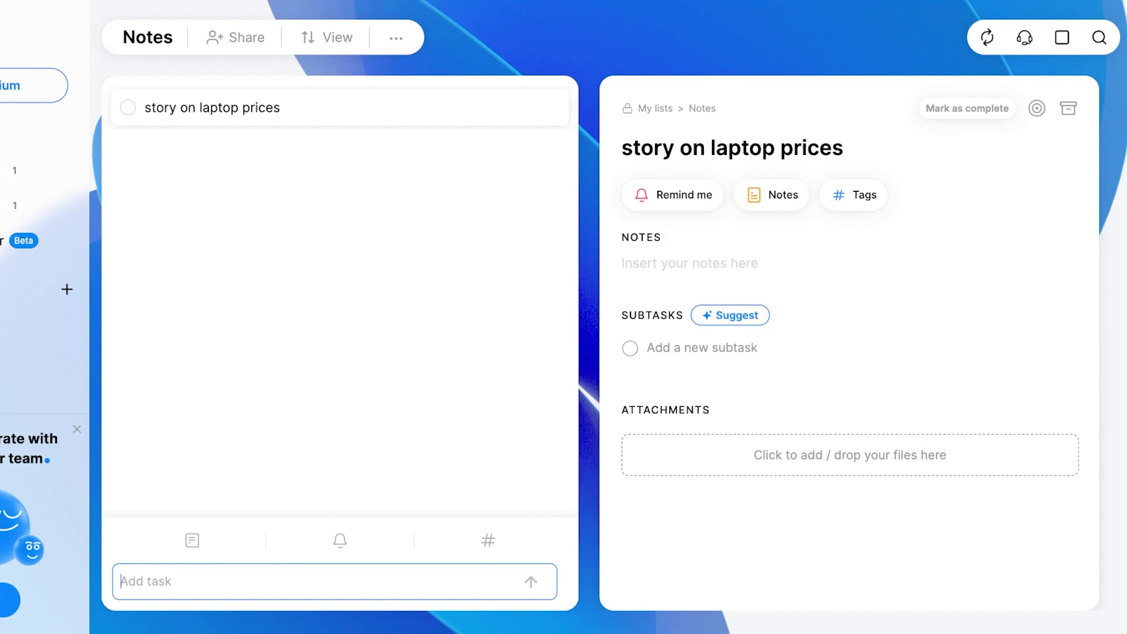
{"action": "type", "text": "brigerdton"}
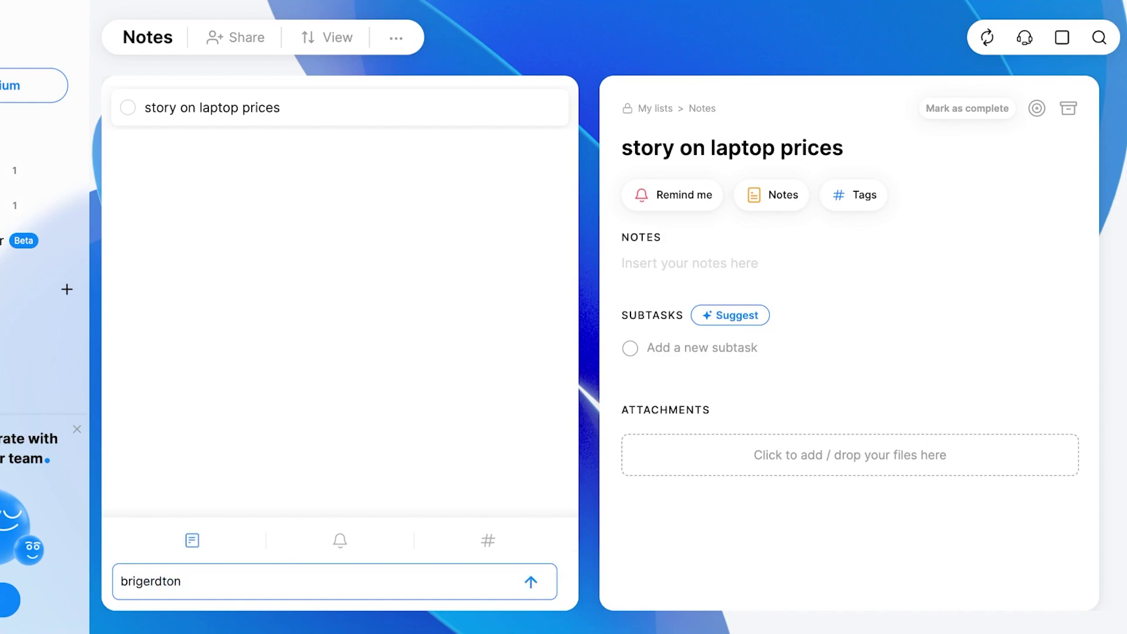
{"action": "left_click", "coordinate": [192, 540]}
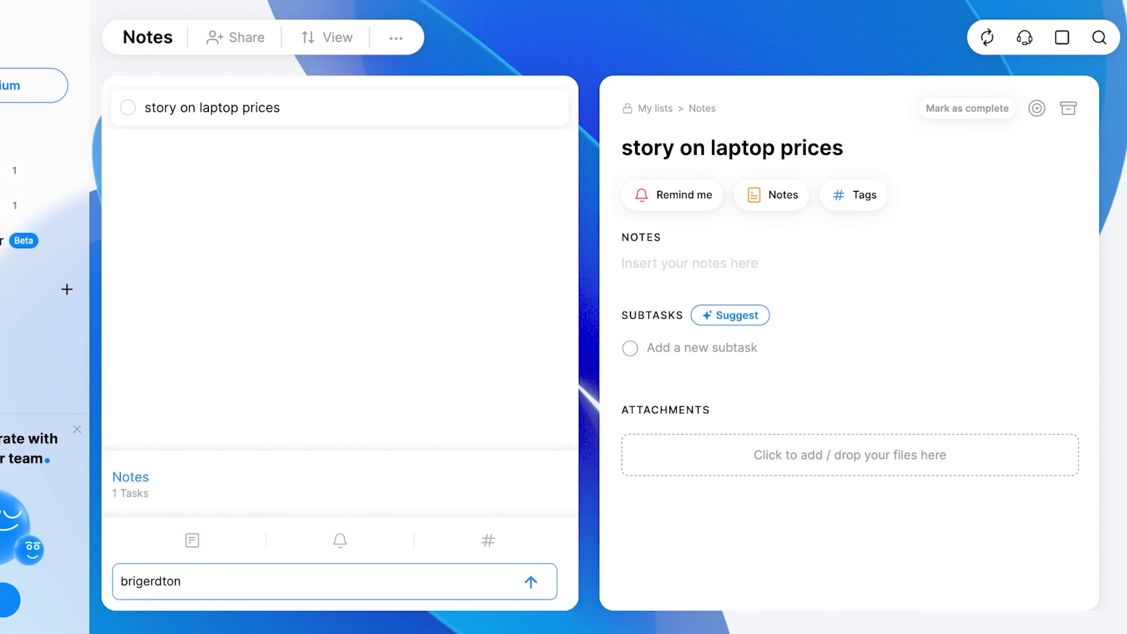
{"action": "key", "text": "Return"}
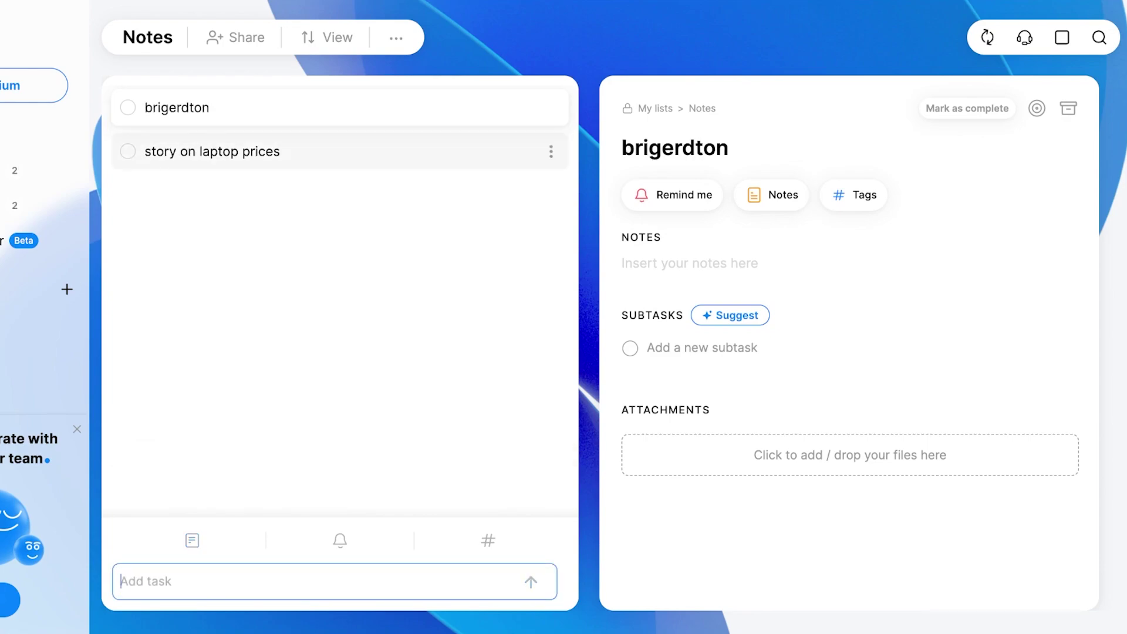
Look through the tags available for the brigerdton task and close them without assigning one
{"action": "left_click", "coordinate": [339, 108]}
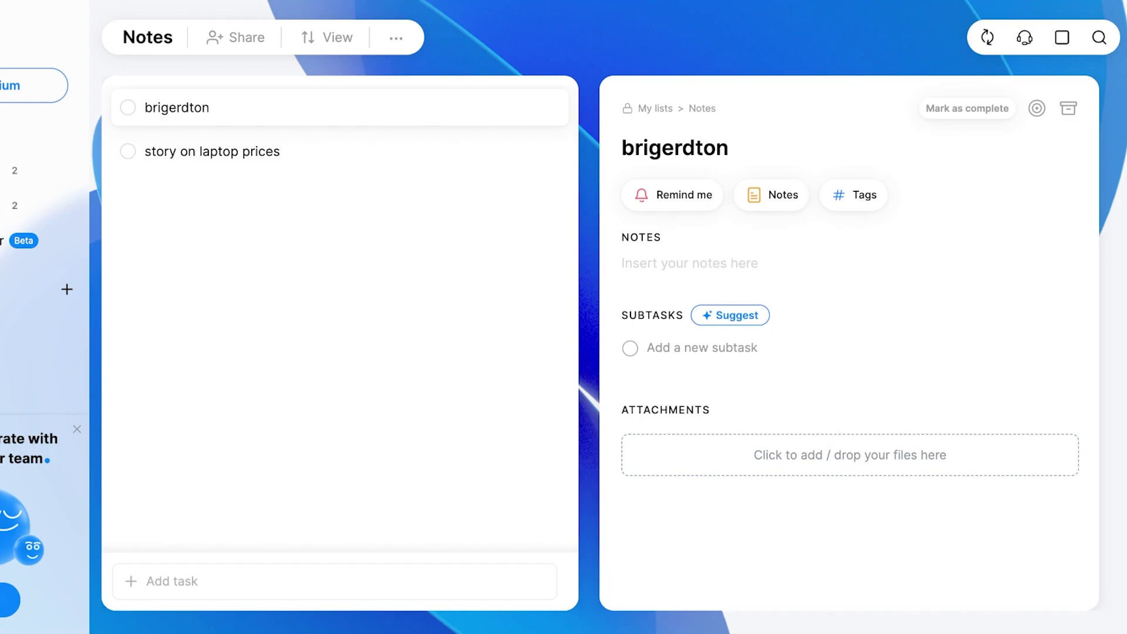
{"action": "left_click", "coordinate": [857, 194]}
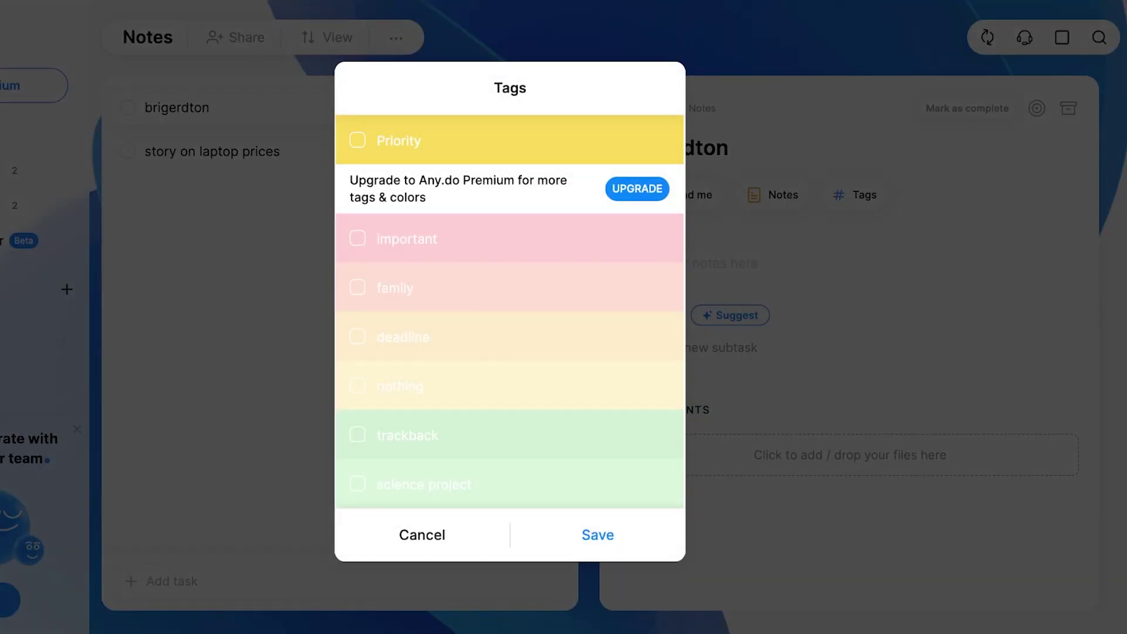
{"action": "left_click", "coordinate": [422, 535]}
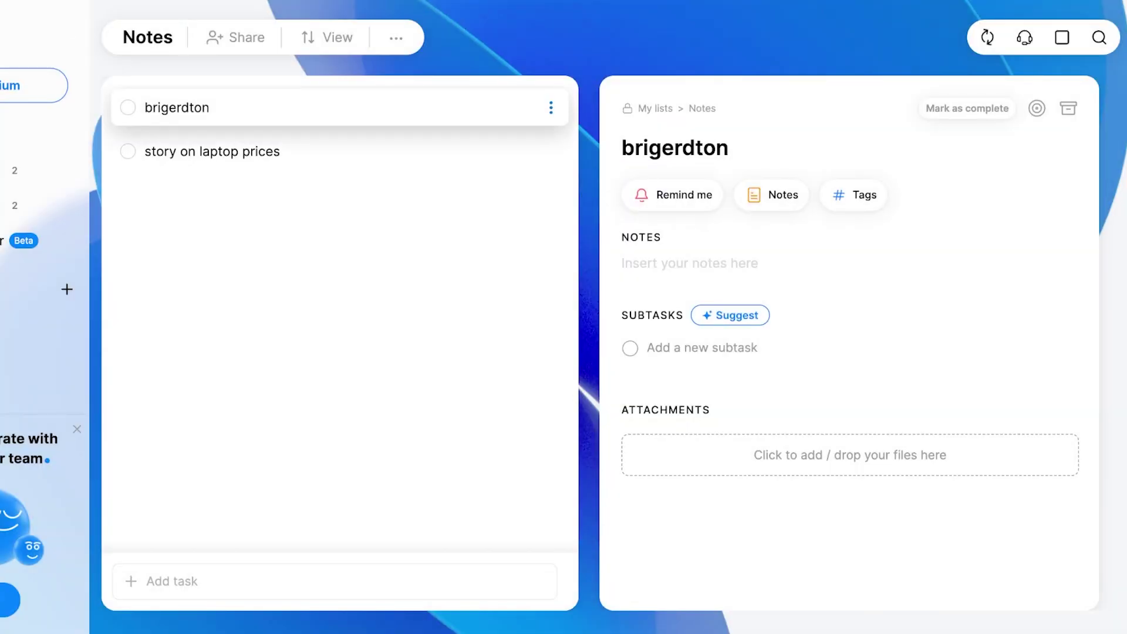
Archive the brigerdton task and confirm the action
{"action": "left_click", "coordinate": [551, 107]}
{"action": "left_click", "coordinate": [610, 283]}
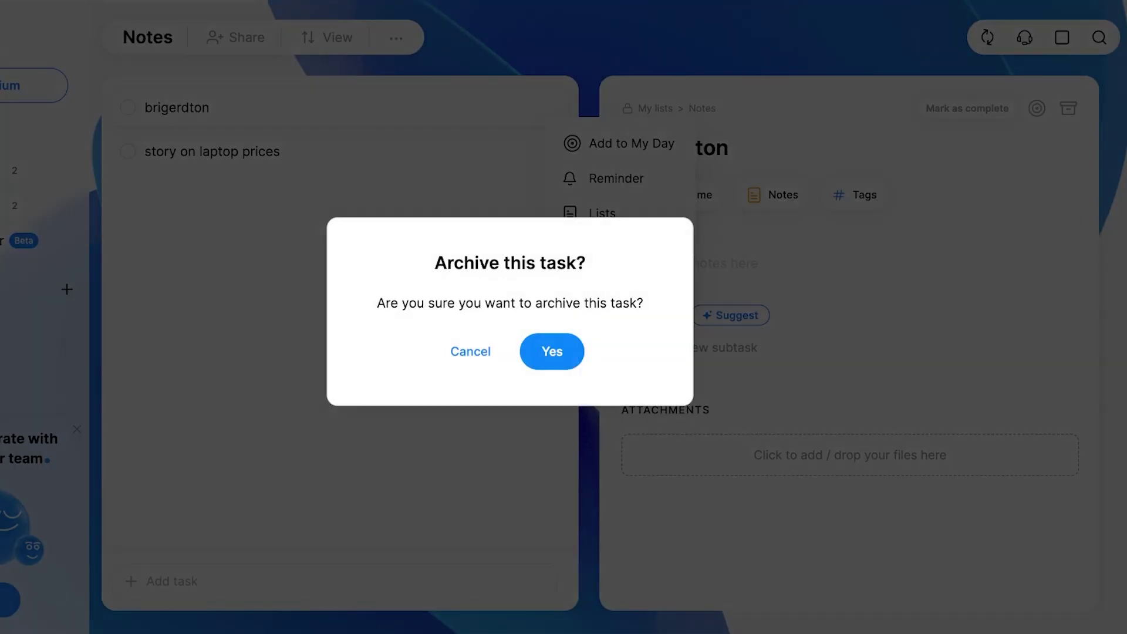
{"action": "left_click", "coordinate": [552, 351]}
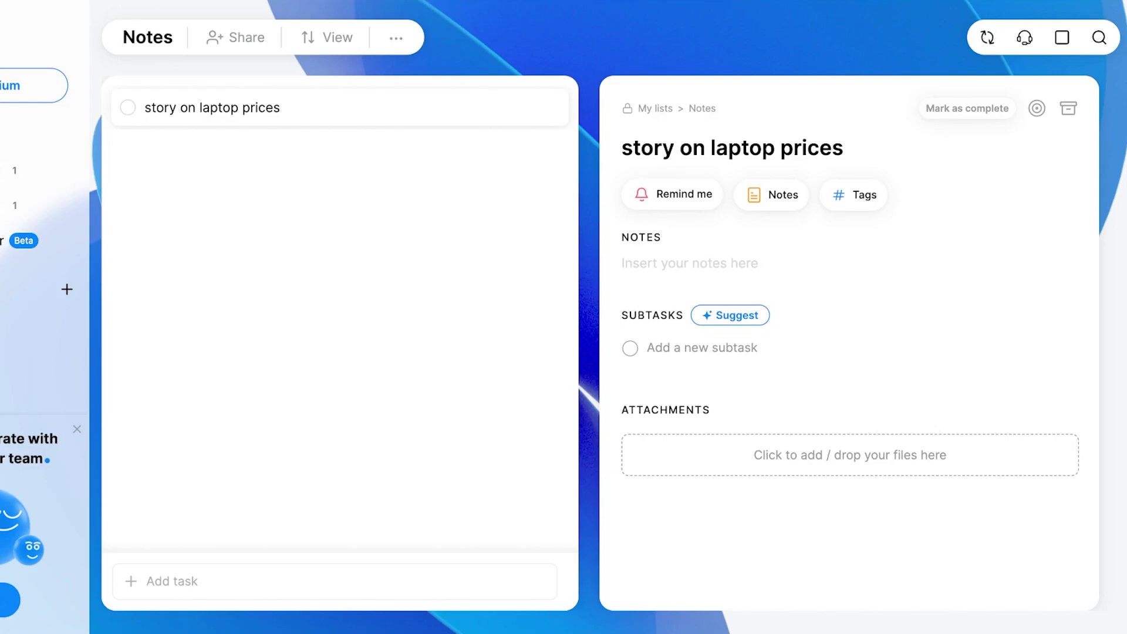
Enter "-tech in our industury" and "rising tech cost" on separate lines in the notes of the "story on laptop prices" task
{"action": "left_click", "coordinate": [622, 263]}
{"action": "key", "text": "Return"}
{"action": "key", "text": "Return"}
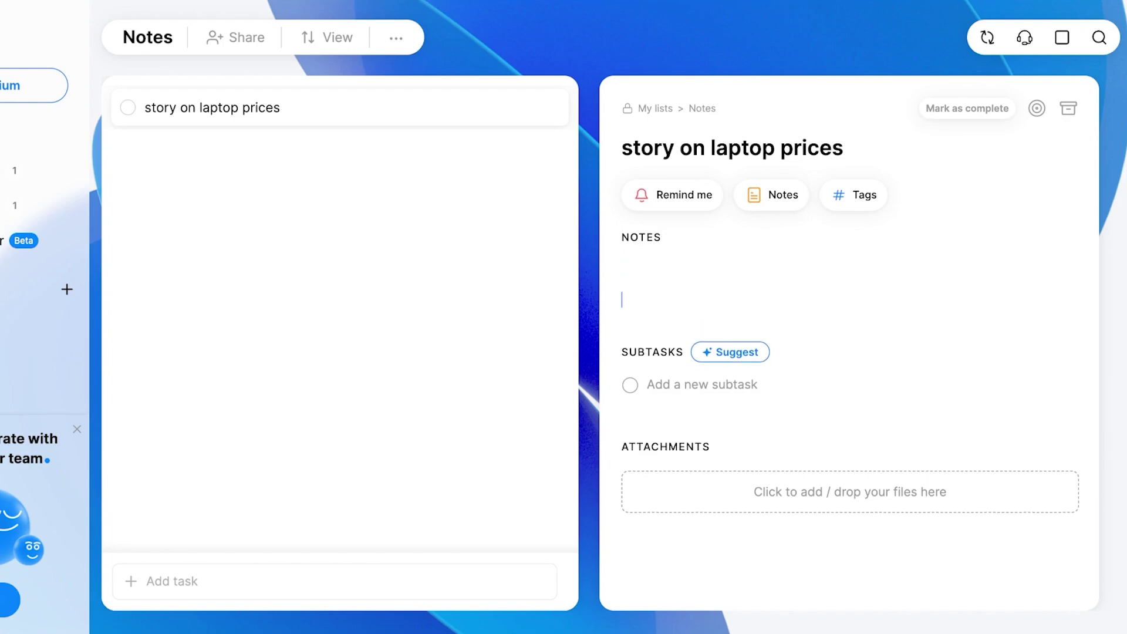
{"action": "key", "text": "BackSpace"}
{"action": "key", "text": "BackSpace"}
{"action": "type", "text": "-"}
{"action": "key", "text": "Return"}
{"action": "key", "text": "BackSpace"}
{"action": "type", "text": "tech"}
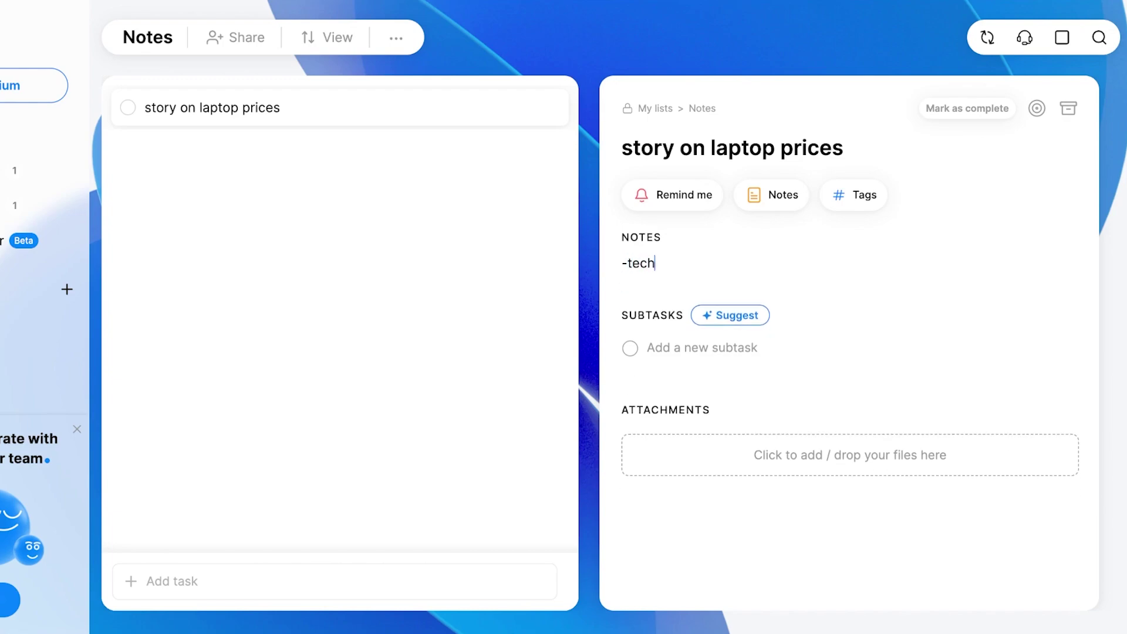
{"action": "type", "text": " in our industury"}
{"action": "key", "text": "Return"}
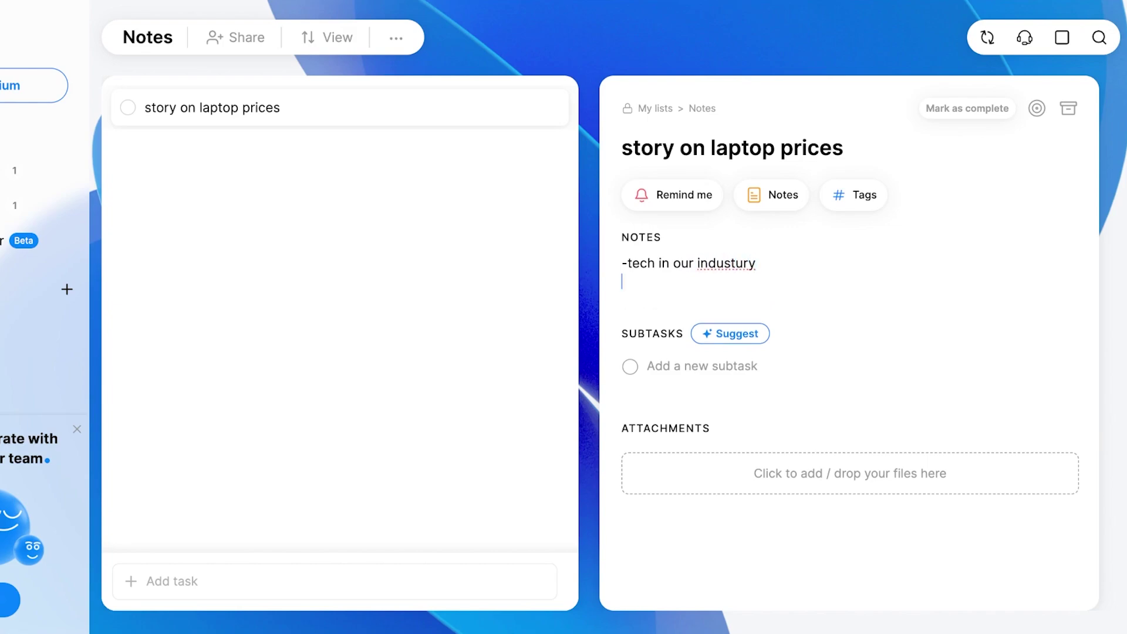
{"action": "type", "text": "rising tech cost"}
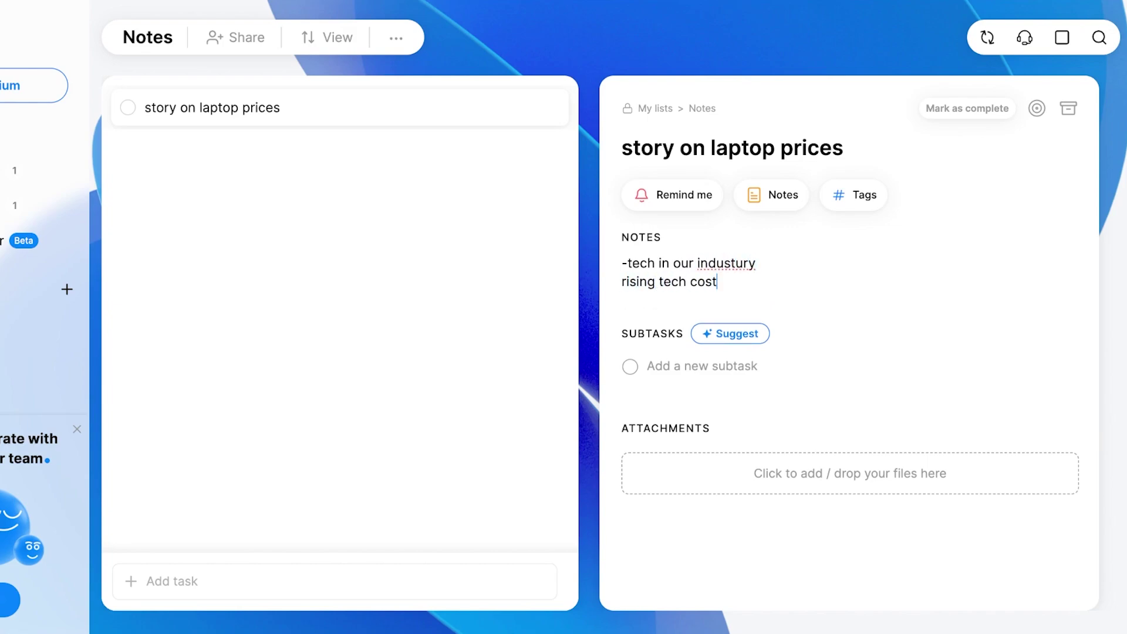
{"action": "key", "text": "Return"}
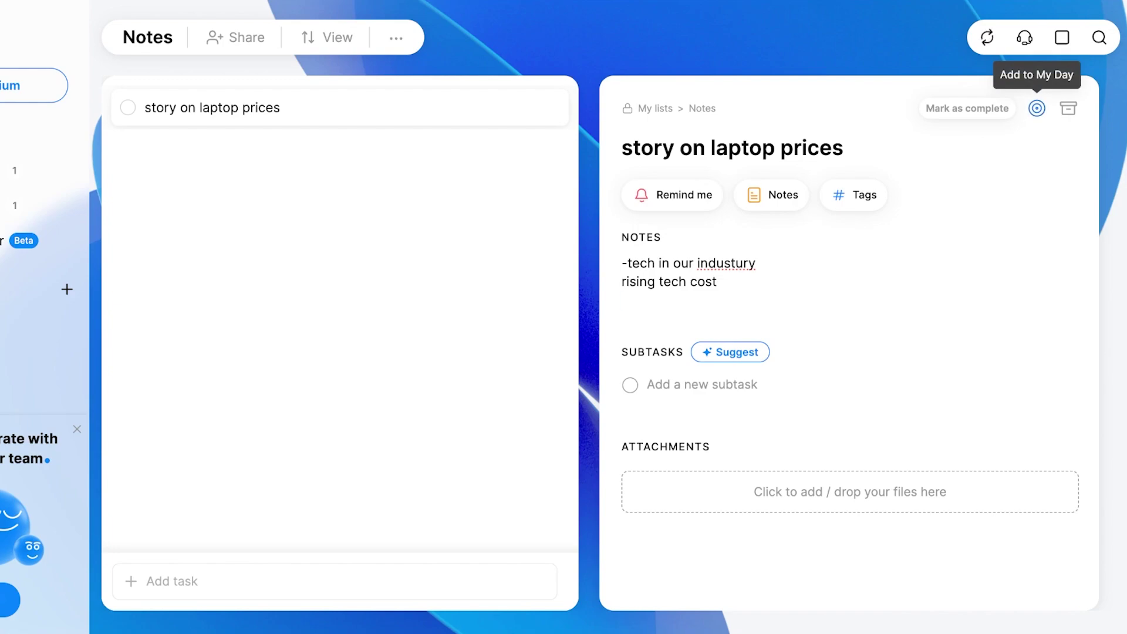
Add the "story on laptop prices" task to My Day and show the My day view
{"action": "left_click", "coordinate": [1037, 108]}
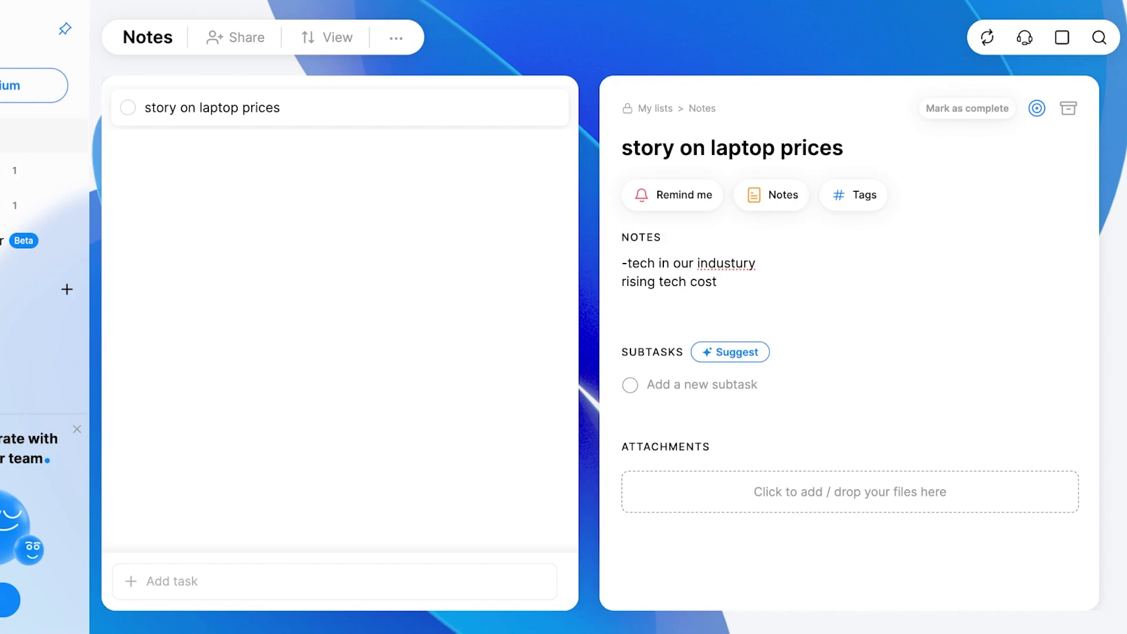
{"action": "left_click", "coordinate": [41, 170]}
{"action": "left_click", "coordinate": [41, 135]}
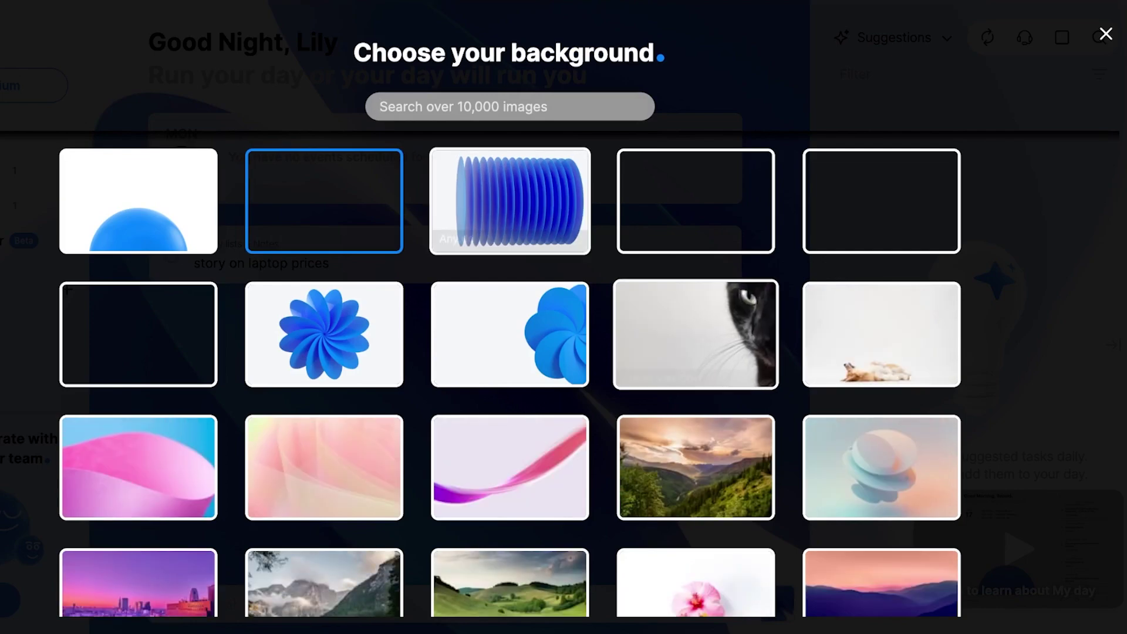
Change the My day background to the pink flower image on white
{"action": "scroll", "coordinate": [506, 374], "scroll_direction": "down", "scroll_amount": 5}
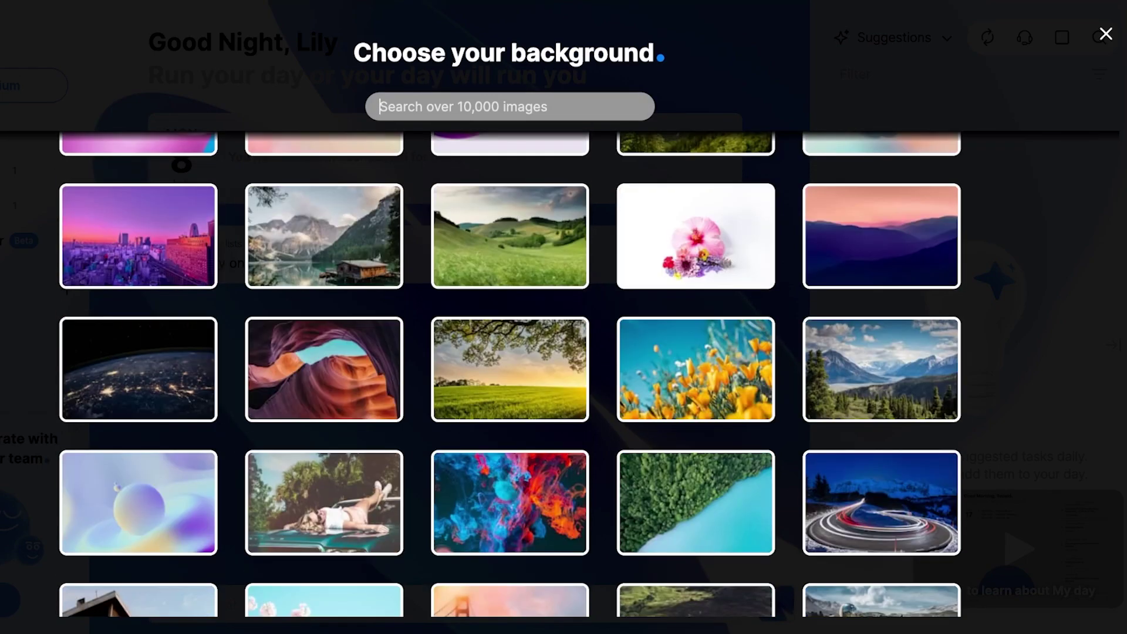
{"action": "left_click", "coordinate": [696, 235]}
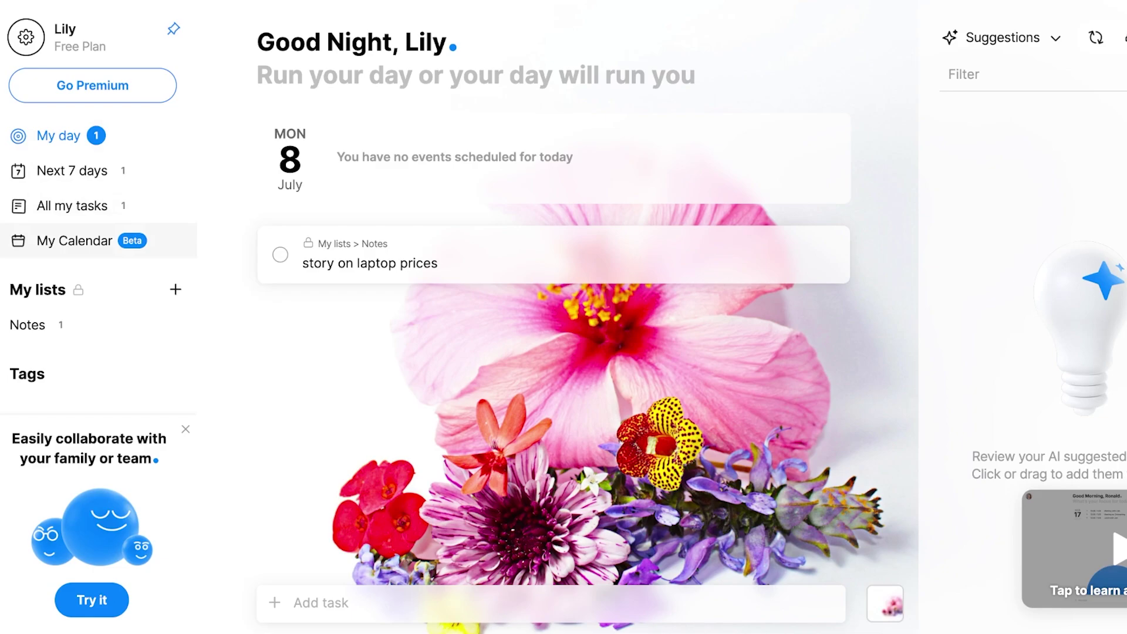
Create a new list titled University under My lists
{"action": "left_click", "coordinate": [175, 290]}
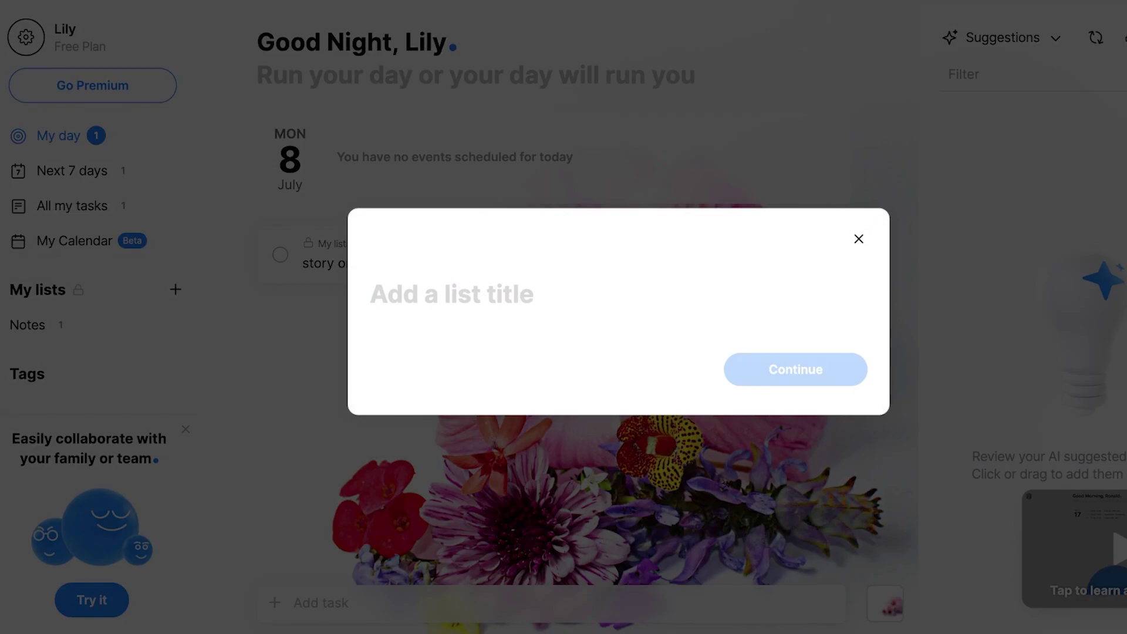
{"action": "type", "text": "Univ"}
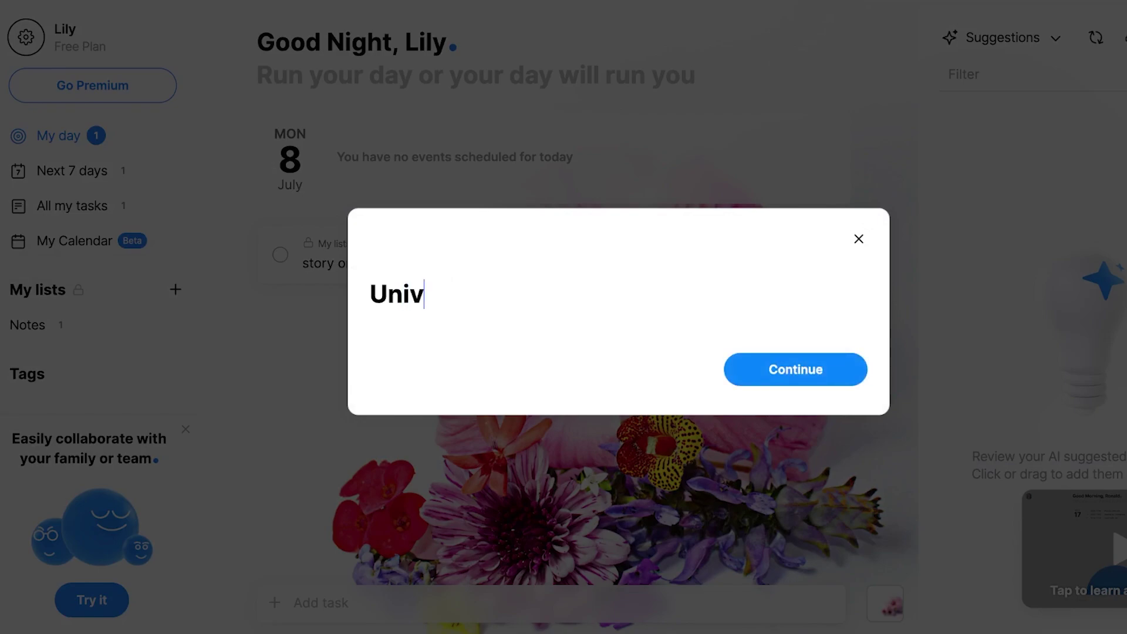
{"action": "type", "text": "ersity"}
{"action": "key", "text": "Return"}
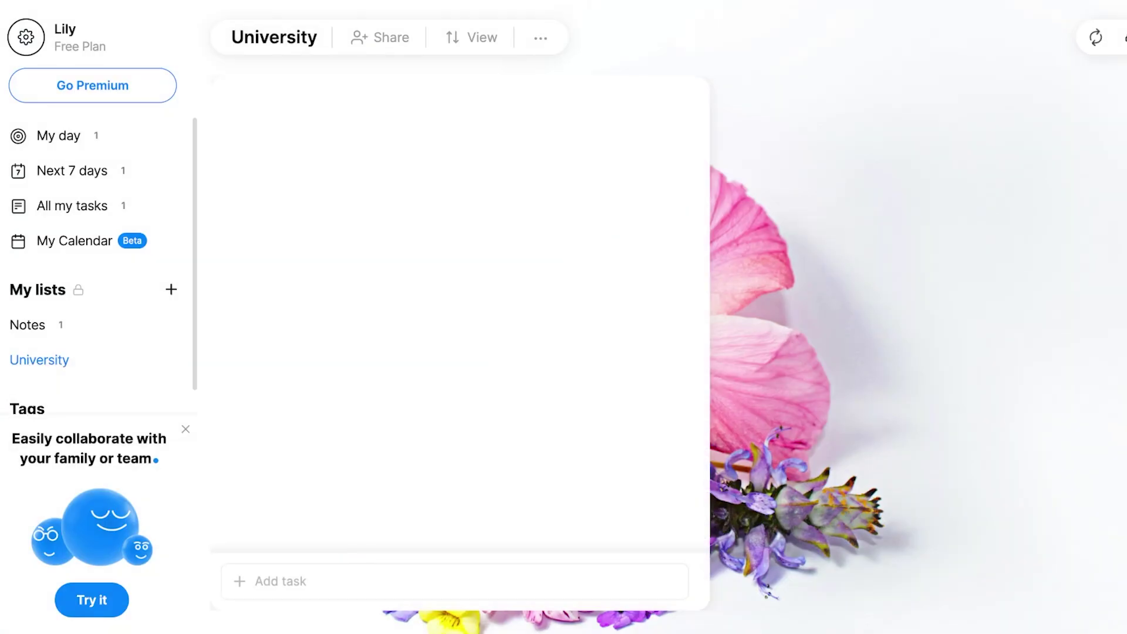
Add the tasks "Enlist in a summer course" and "assignment on frued" to the University list, then show the summer course task's details
{"action": "type", "text": "A"}
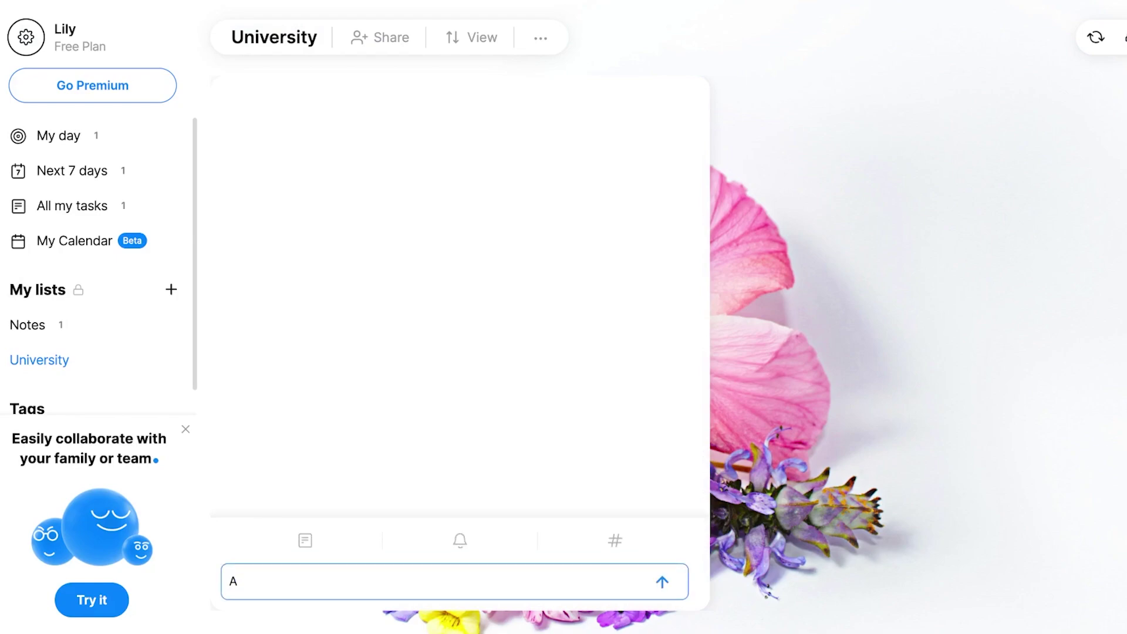
{"action": "key", "text": "BackSpace"}
{"action": "type", "text": "Enlist in a summer course"}
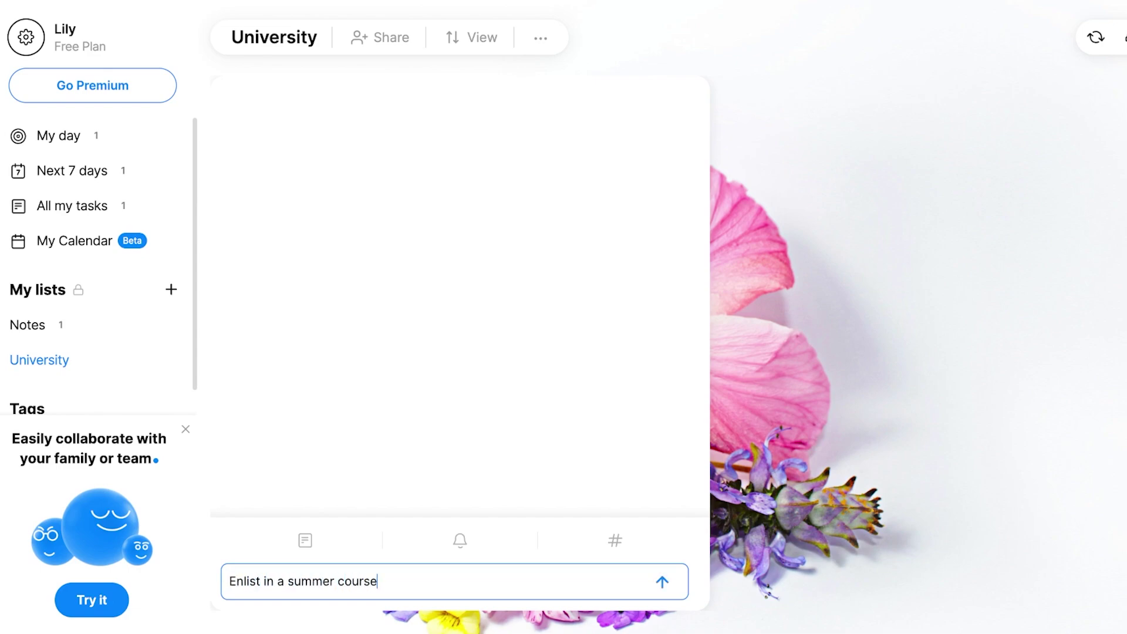
{"action": "key", "text": "Return"}
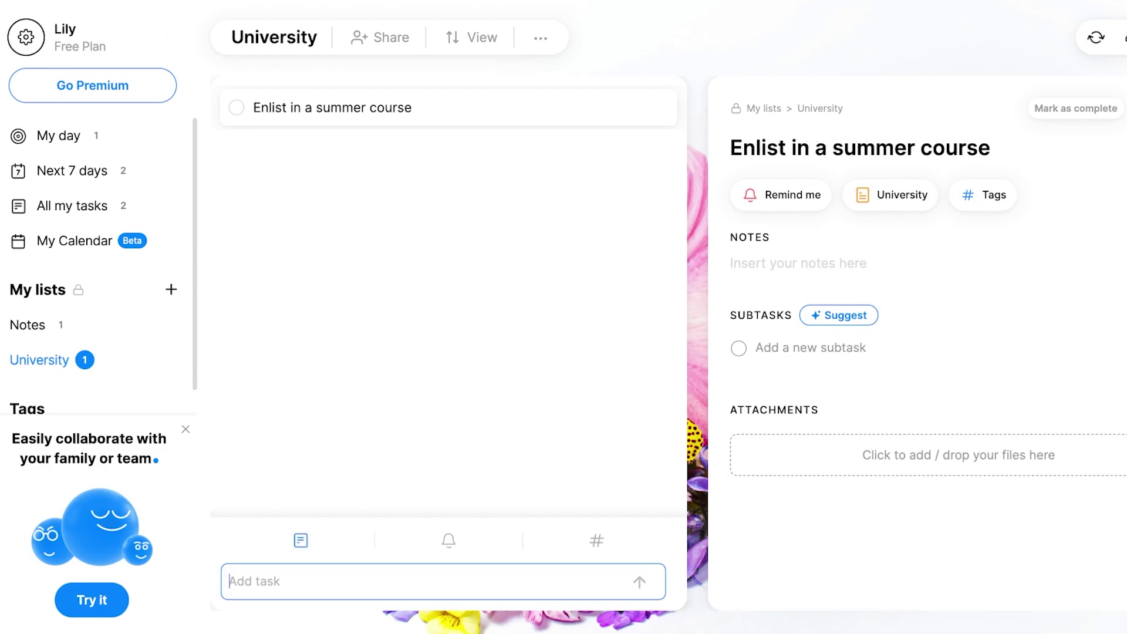
{"action": "type", "text": "assignment on frued"}
{"action": "key", "text": "Return"}
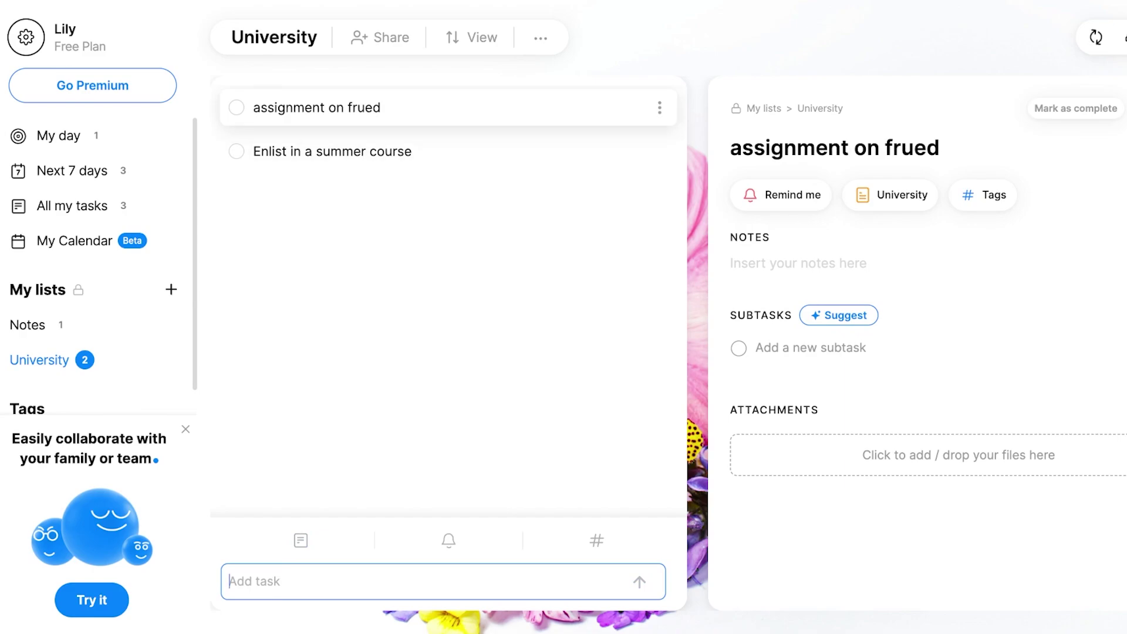
{"action": "scroll", "coordinate": [99, 264], "scroll_direction": "down", "scroll_amount": 1}
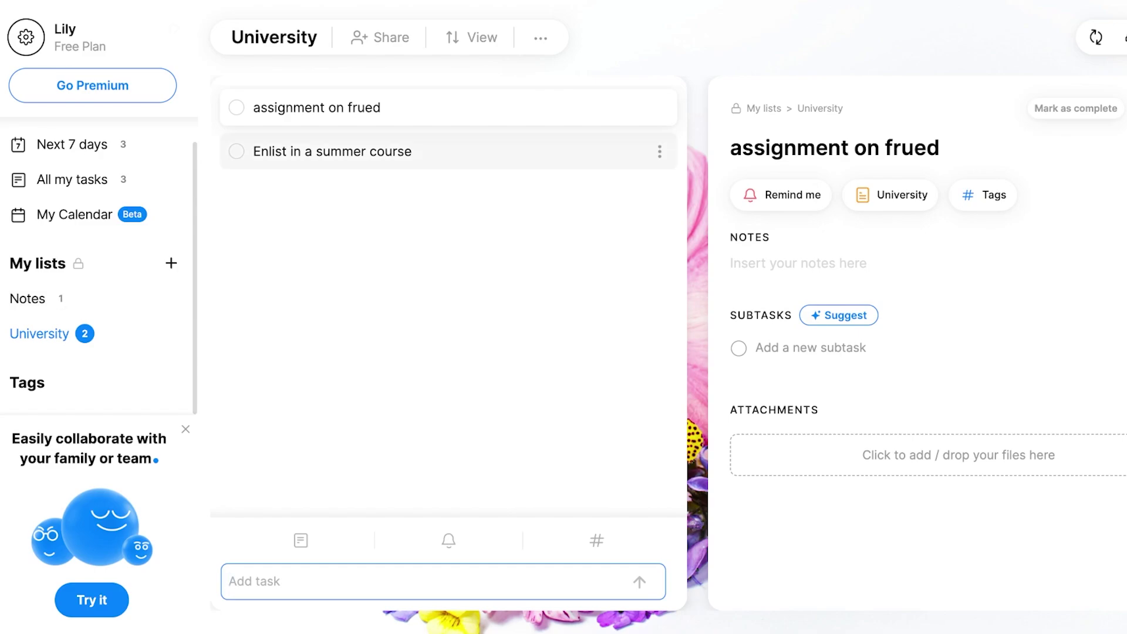
{"action": "left_click", "coordinate": [332, 151]}
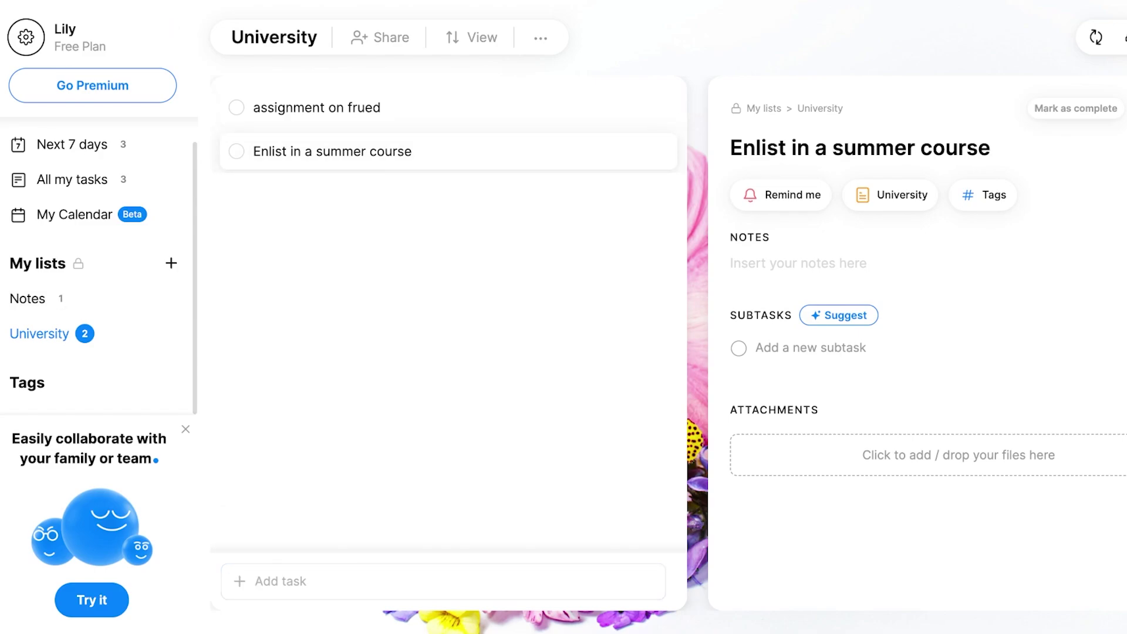
Reschedule the "story on laptop prices" task from Today to Tomorrow in the Next 7 days view
{"action": "left_click", "coordinate": [71, 144]}
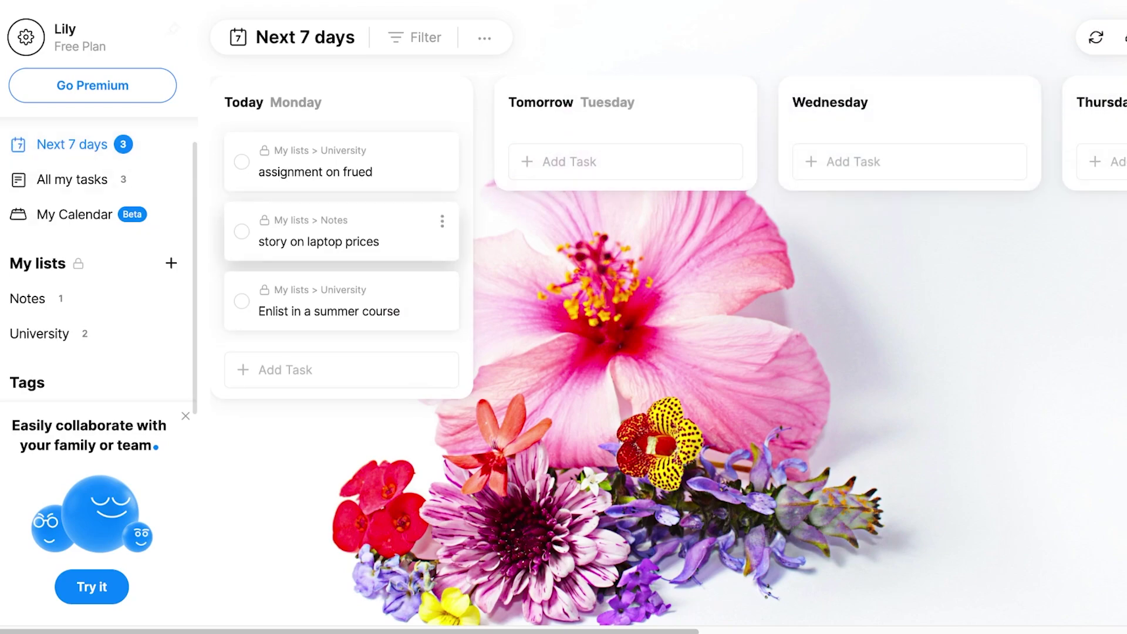
{"action": "left_click_drag", "start_coordinate": [352, 241], "coordinate": [652, 182]}
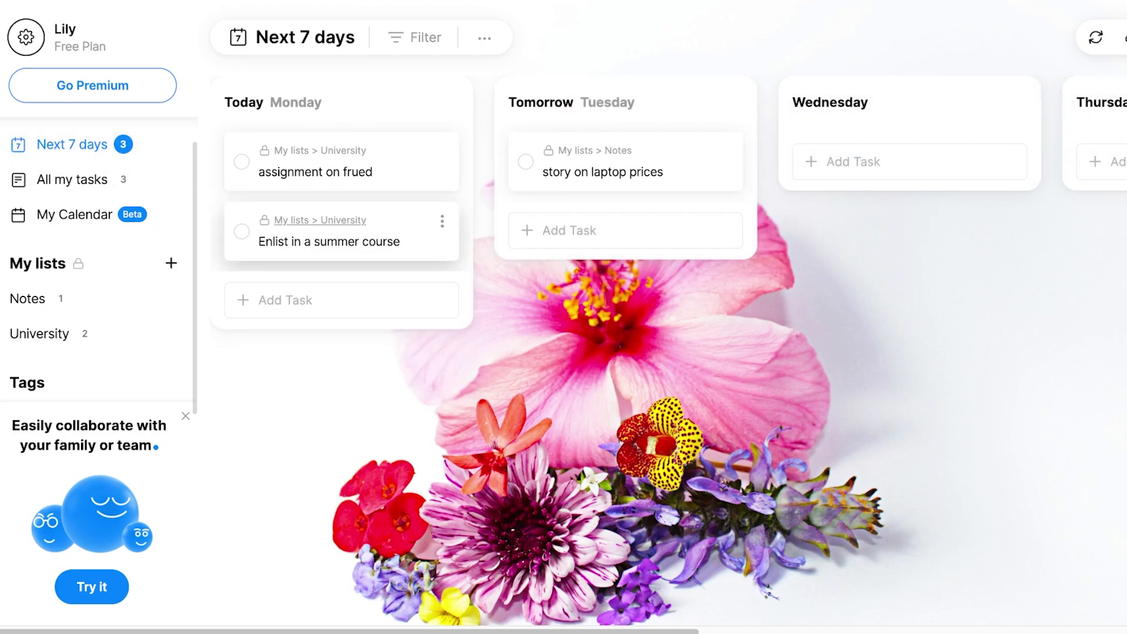
{"action": "scroll", "coordinate": [98, 264], "scroll_direction": "up", "scroll_amount": 1}
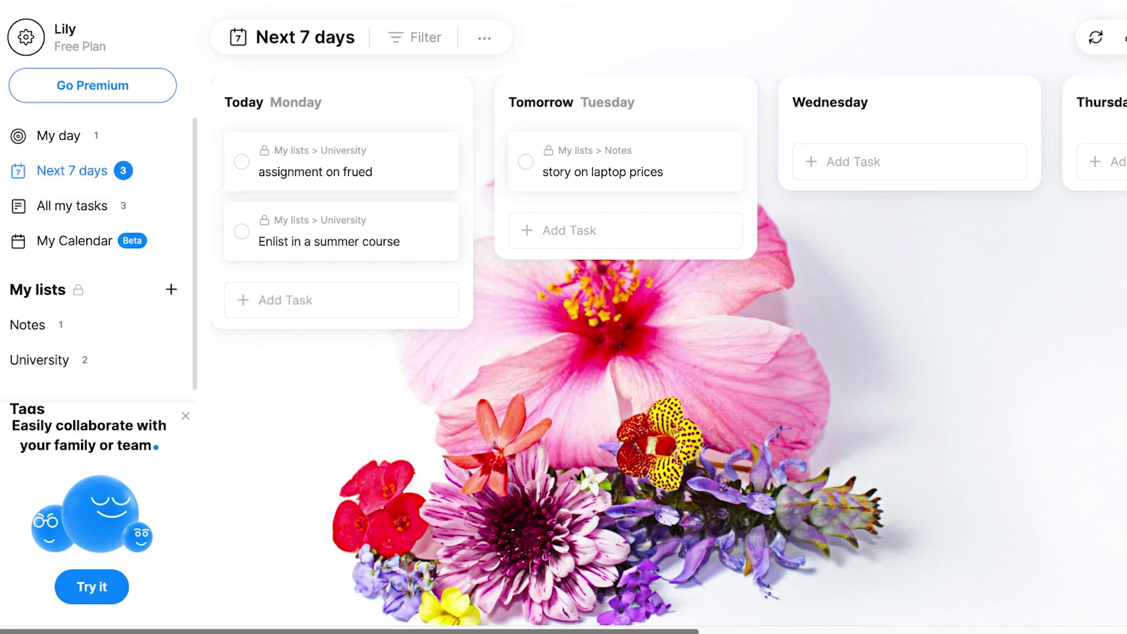
{"action": "scroll", "coordinate": [668, 203], "scroll_direction": "right", "scroll_amount": 3}
{"action": "scroll", "coordinate": [668, 203], "scroll_direction": "left", "scroll_amount": 3}
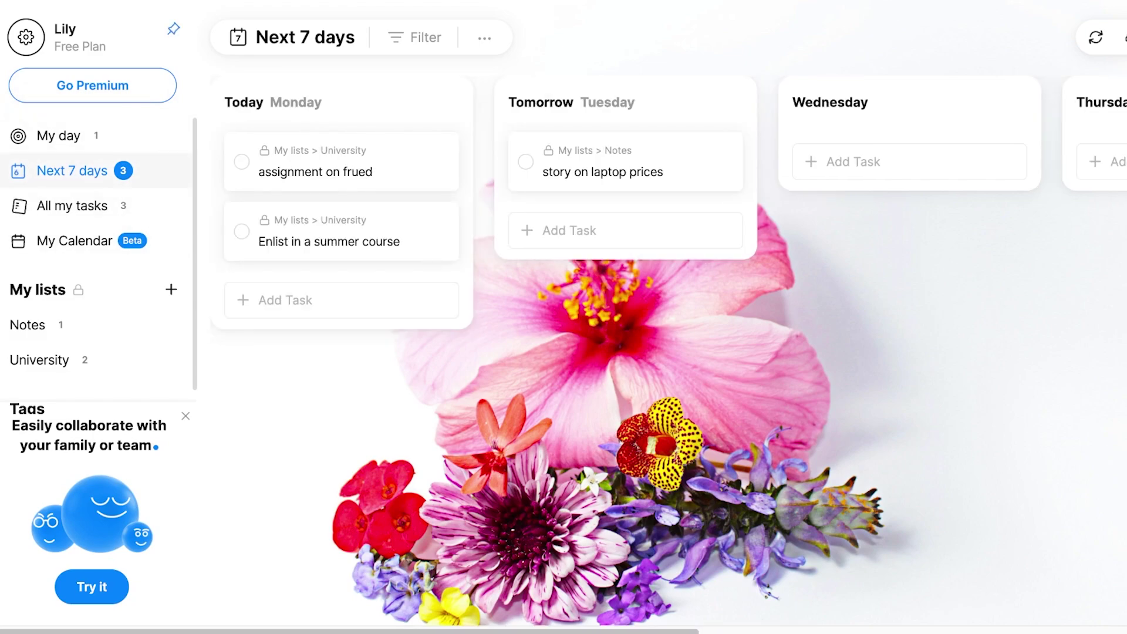
Return to the My day view and dismiss the family and team collaboration promotion
{"action": "left_click", "coordinate": [58, 135]}
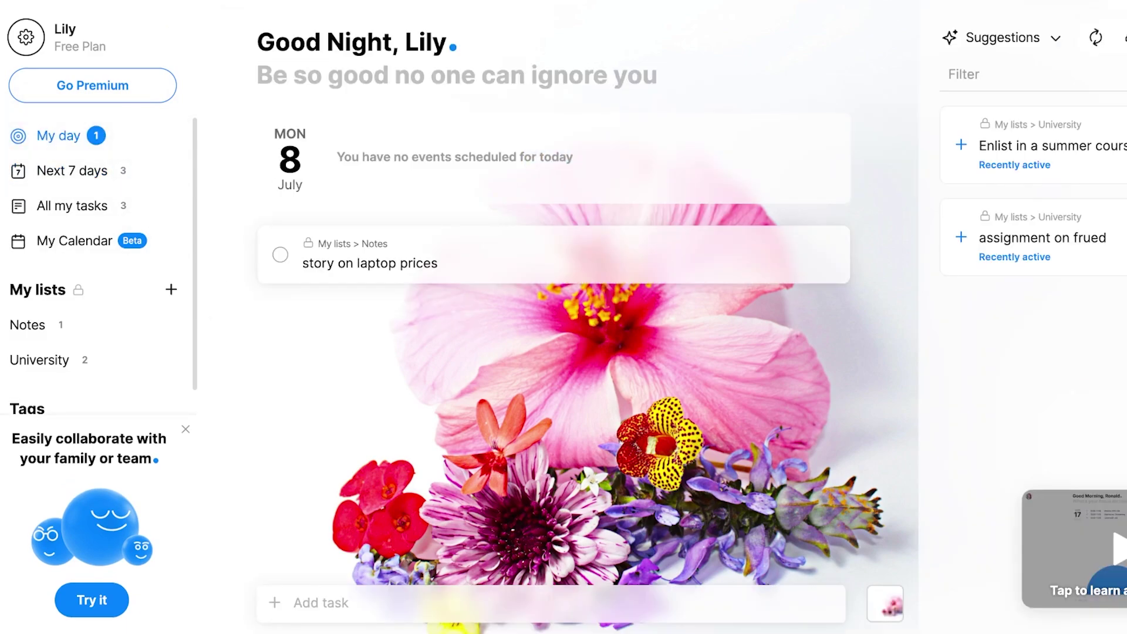
{"action": "mouse_move", "coordinate": [78, 289]}
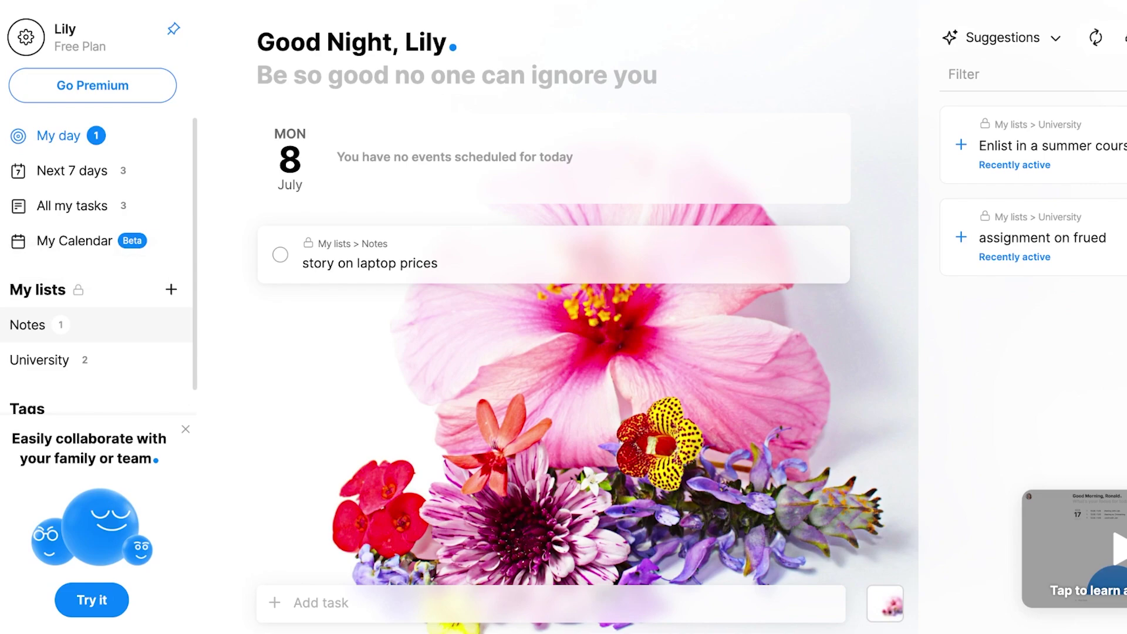
{"action": "scroll", "coordinate": [97, 264], "scroll_direction": "down", "scroll_amount": 1}
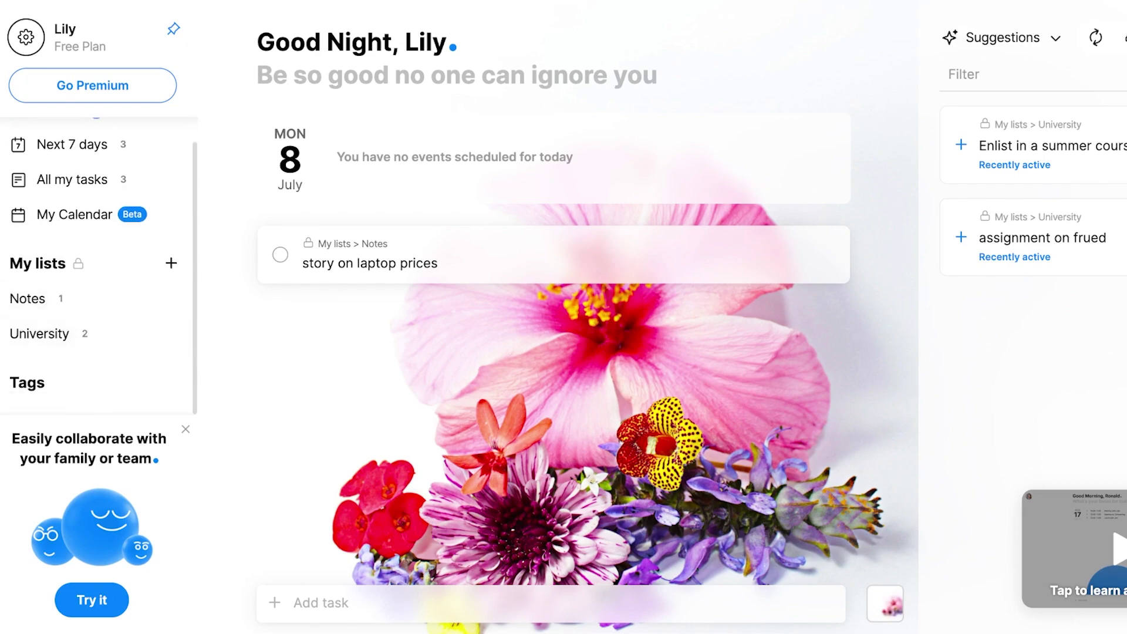
{"action": "left_click", "coordinate": [186, 429]}
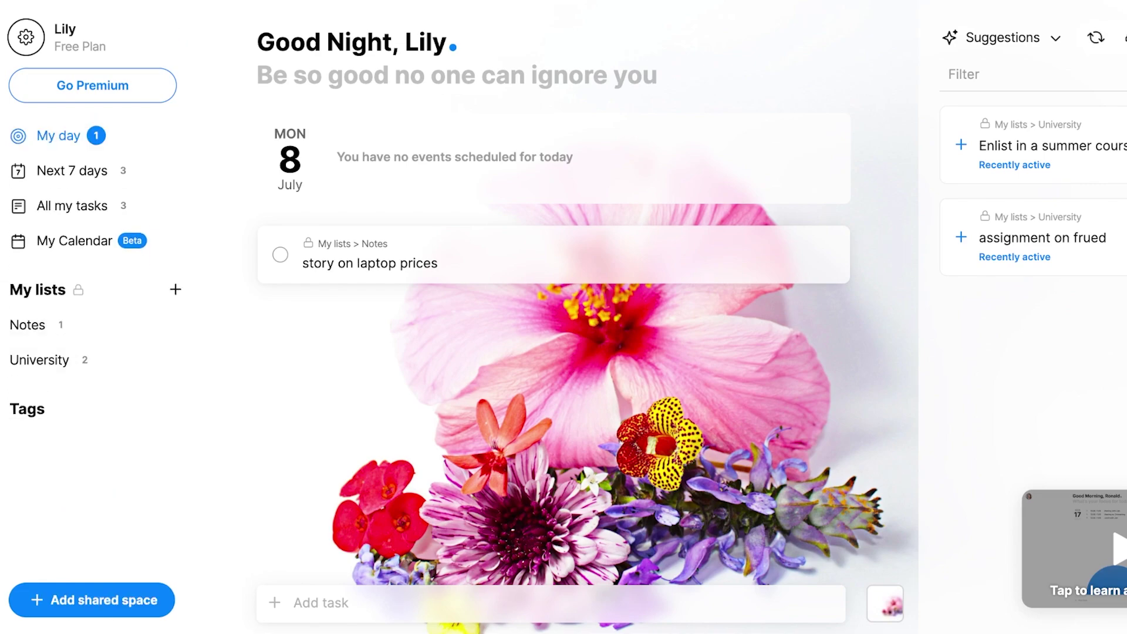
Look through the available app integrations in the account settings, then close the settings
{"action": "left_click", "coordinate": [26, 37]}
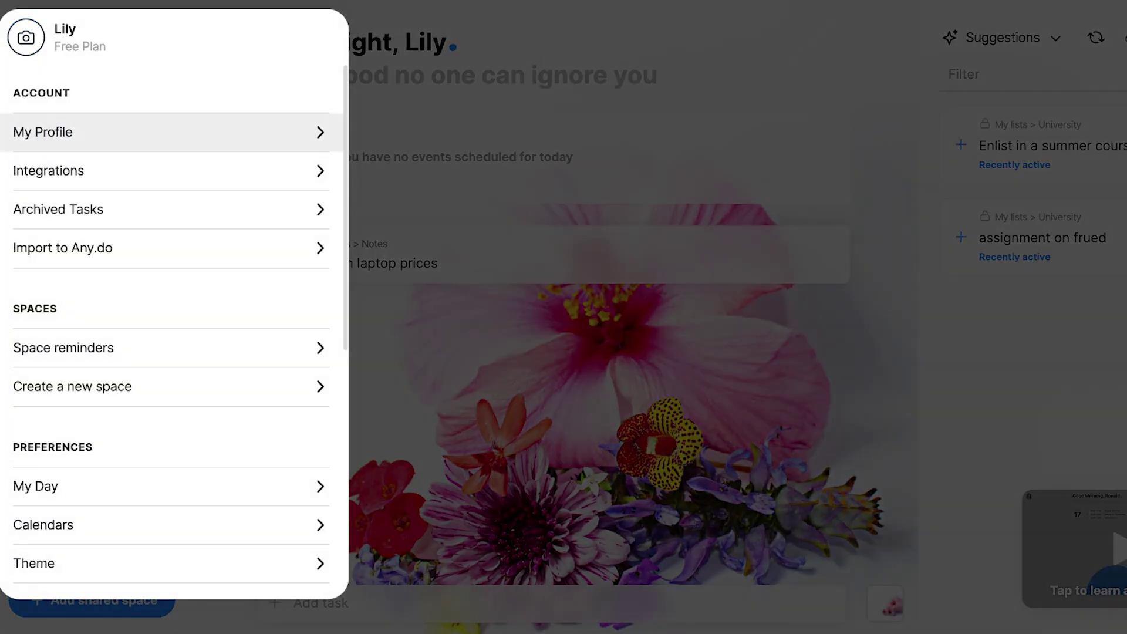
{"action": "left_click", "coordinate": [171, 170]}
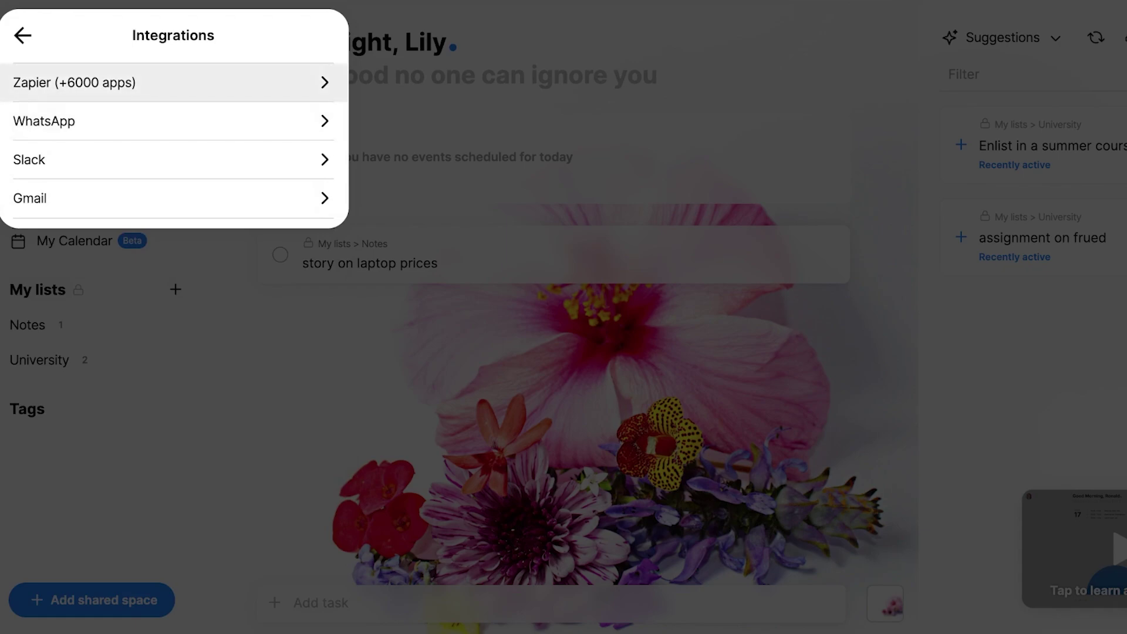
{"action": "key", "text": "Escape"}
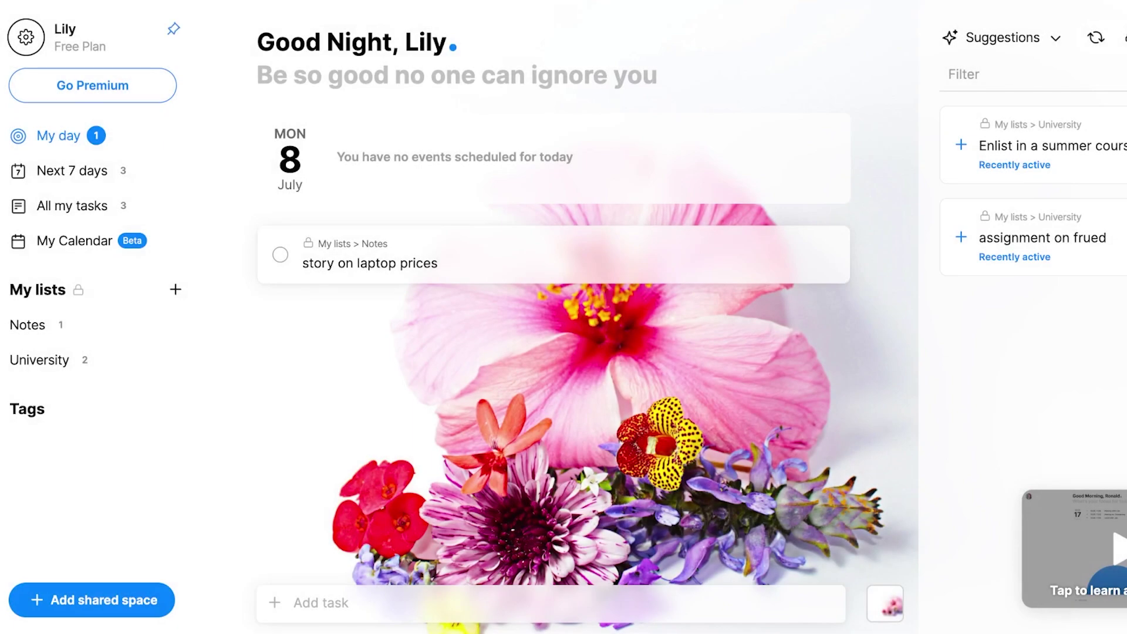
Review the Reset Time and External Suggestions options in the My Day preferences, then close the settings
{"action": "left_click", "coordinate": [26, 36]}
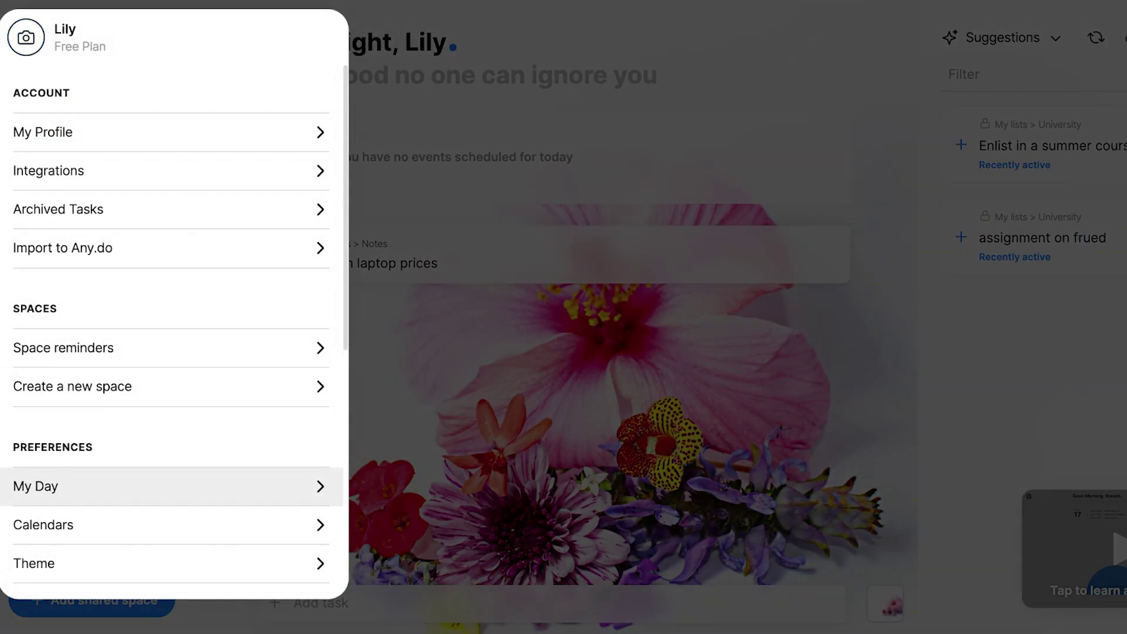
{"action": "left_click", "coordinate": [170, 486]}
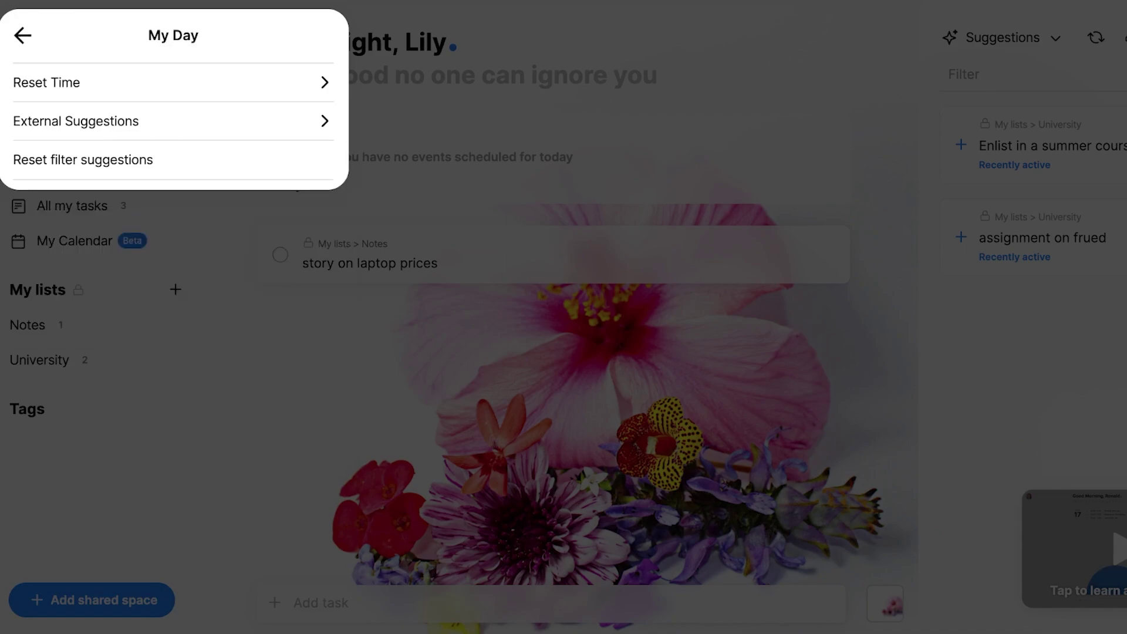
{"action": "left_click", "coordinate": [173, 82]}
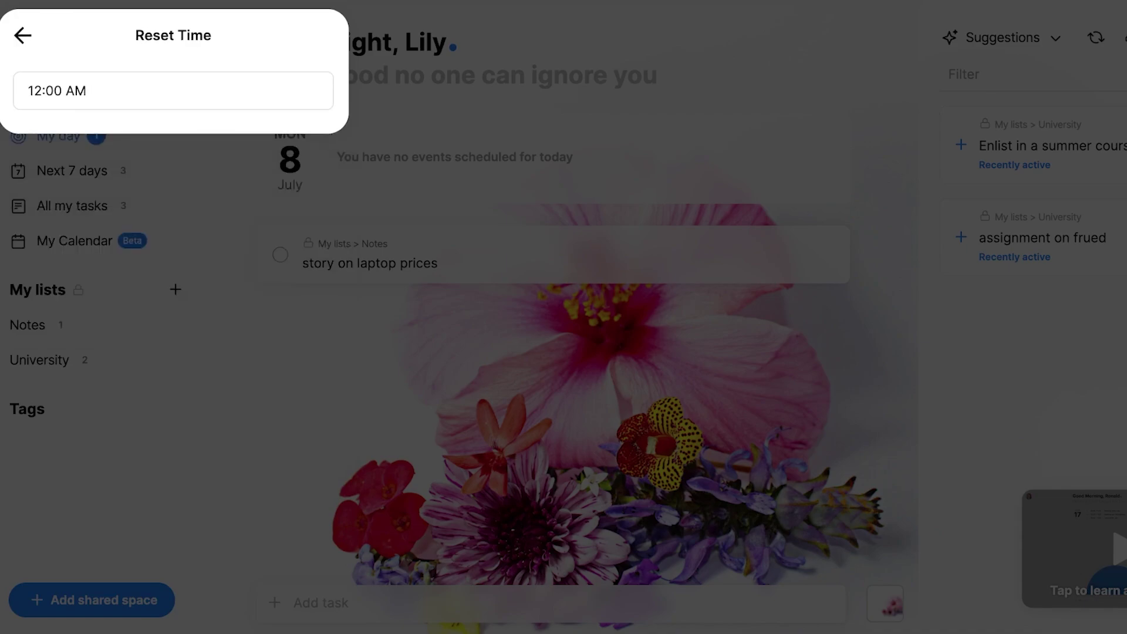
{"action": "left_click", "coordinate": [22, 35]}
{"action": "left_click", "coordinate": [173, 121]}
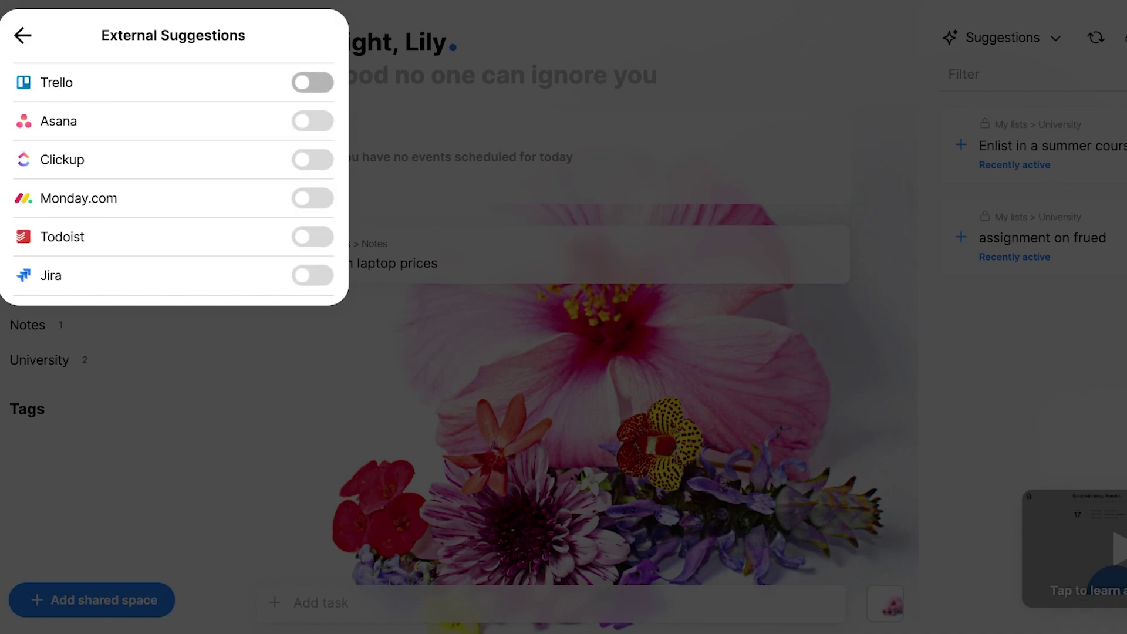
{"action": "left_click", "coordinate": [22, 36]}
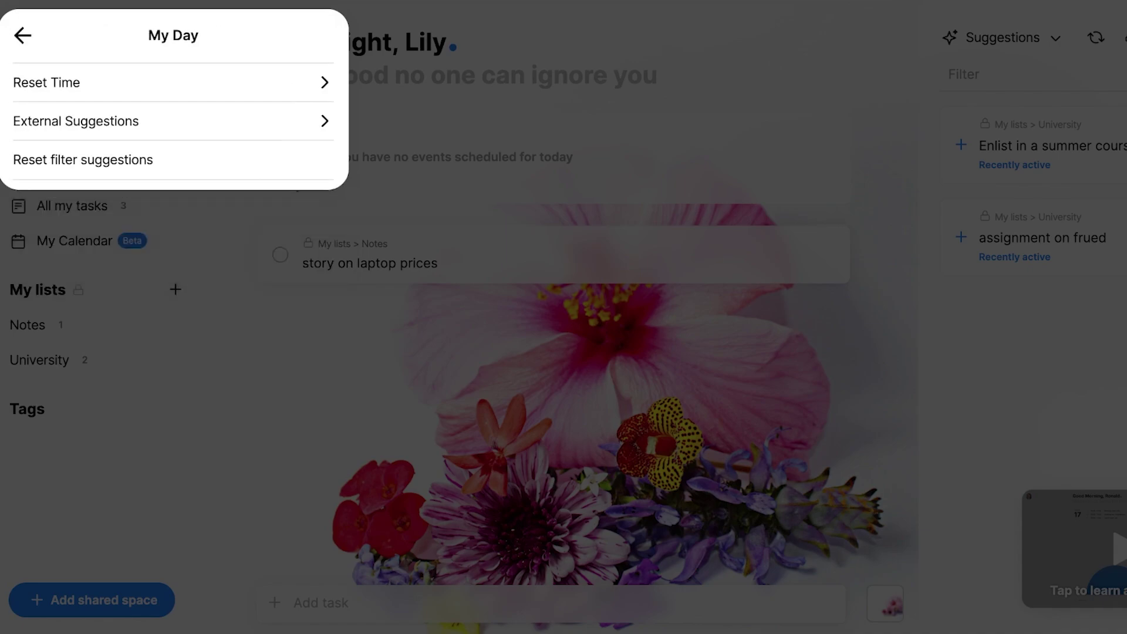
{"action": "left_click", "coordinate": [23, 35]}
{"action": "key", "text": "Escape"}
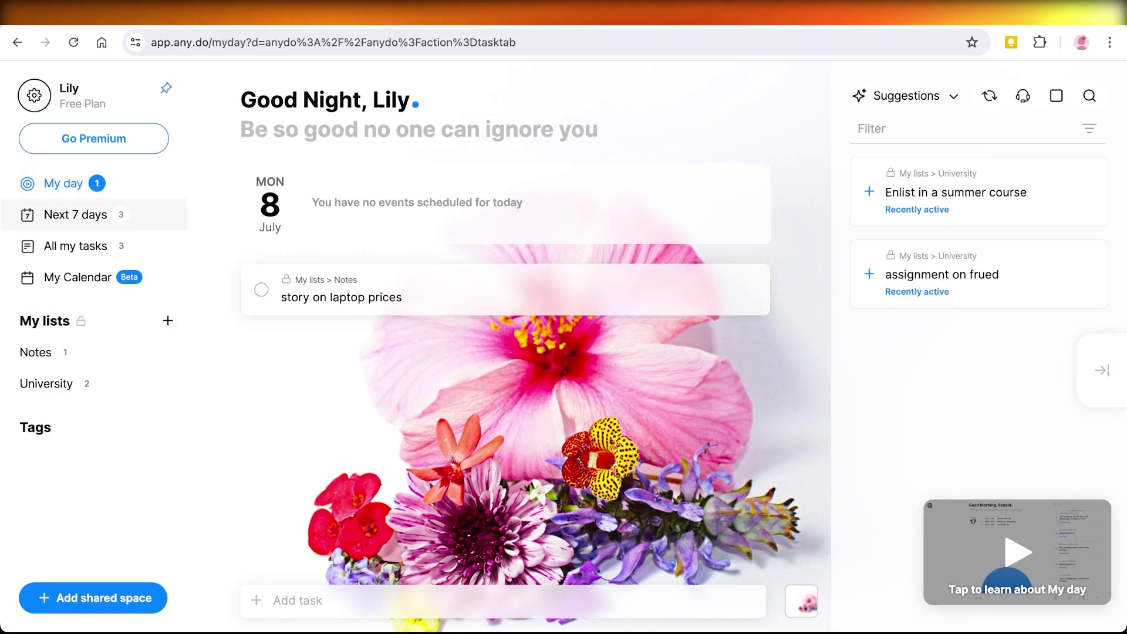
Start a new task in the My day view
{"action": "left_click", "coordinate": [411, 601]}
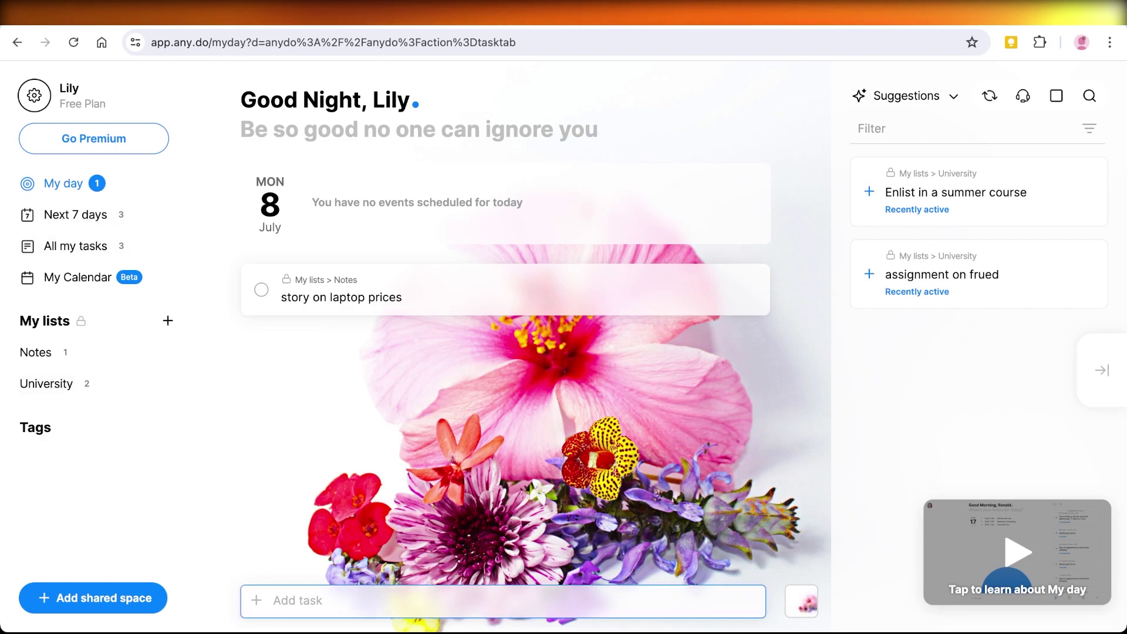